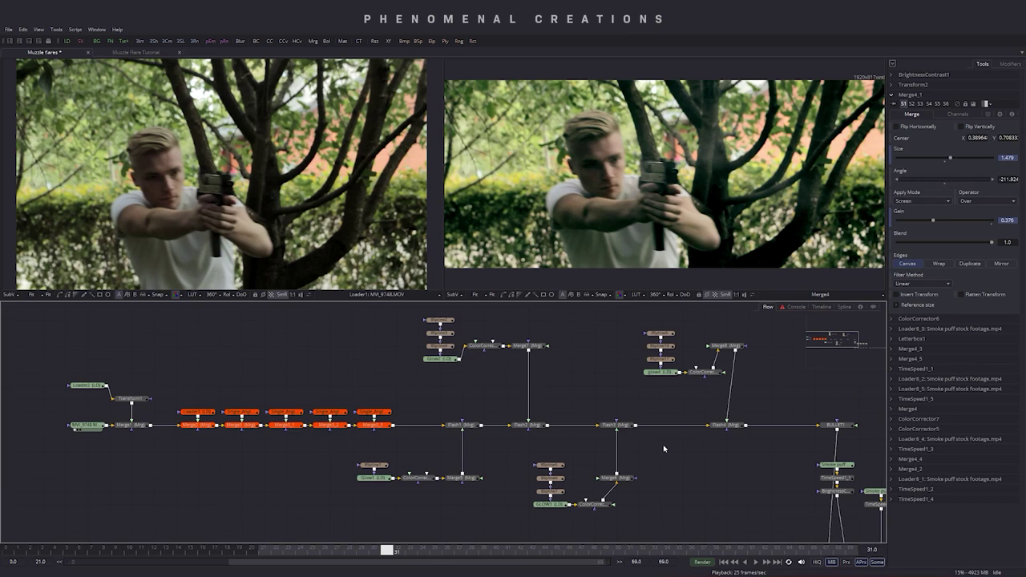
# - Switch to the Muzzle Flare Tutorial comp, view the Footage clip in viewer 1 and play it
pyautogui.moveTo(664, 449)
pyautogui.mouseDown()
pyautogui.moveTo(502, 436)
pyautogui.moveTo(516, 452)
pyautogui.moveTo(634, 445)
pyautogui.moveTo(638, 433)
pyautogui.moveTo(531, 424)
pyautogui.moveTo(376, 367)
pyautogui.moveTo(168, 366)
pyautogui.moveTo(681, 459)
pyautogui.mouseUp()
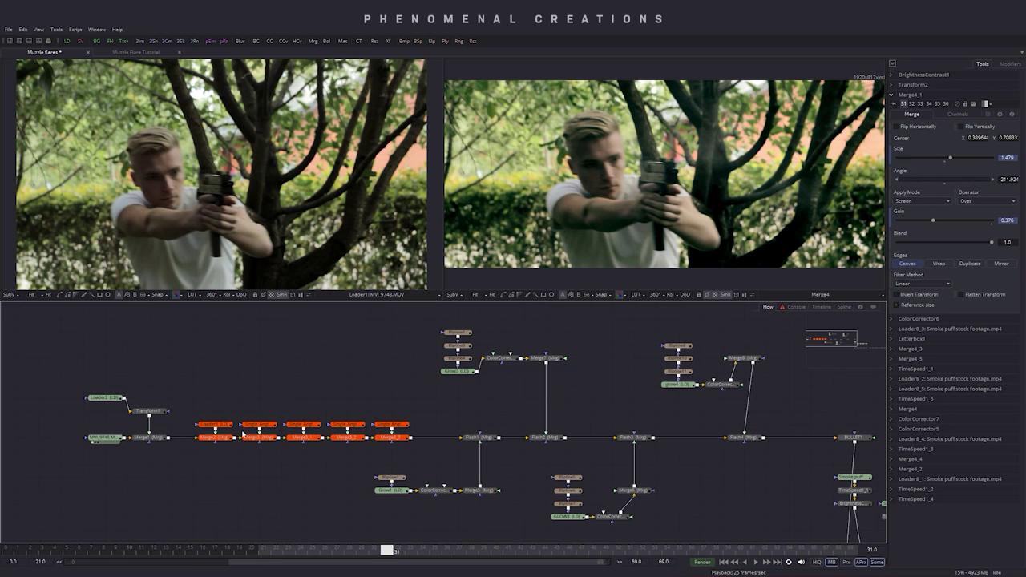
pyautogui.click(137, 52)
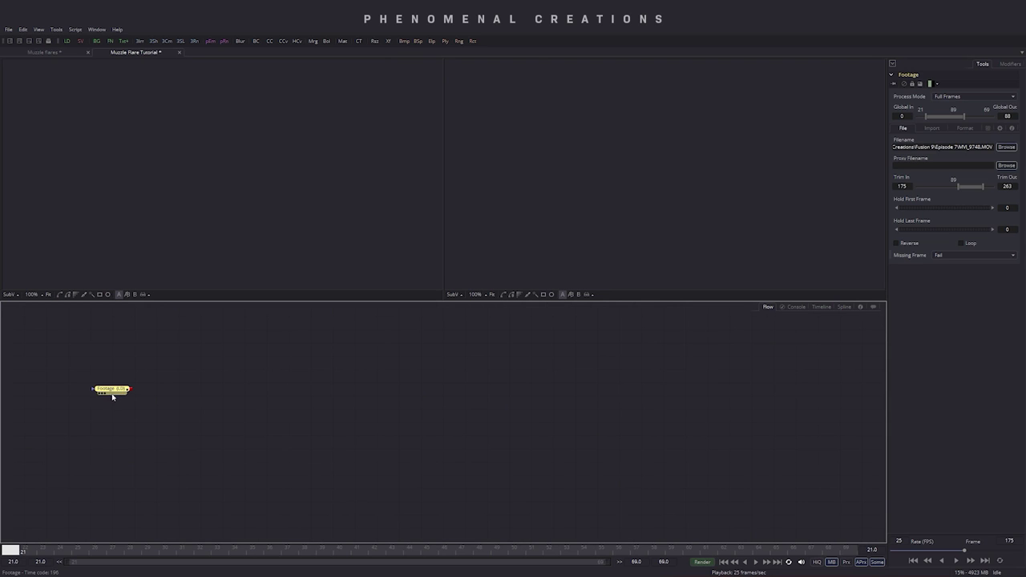
pyautogui.press('1')
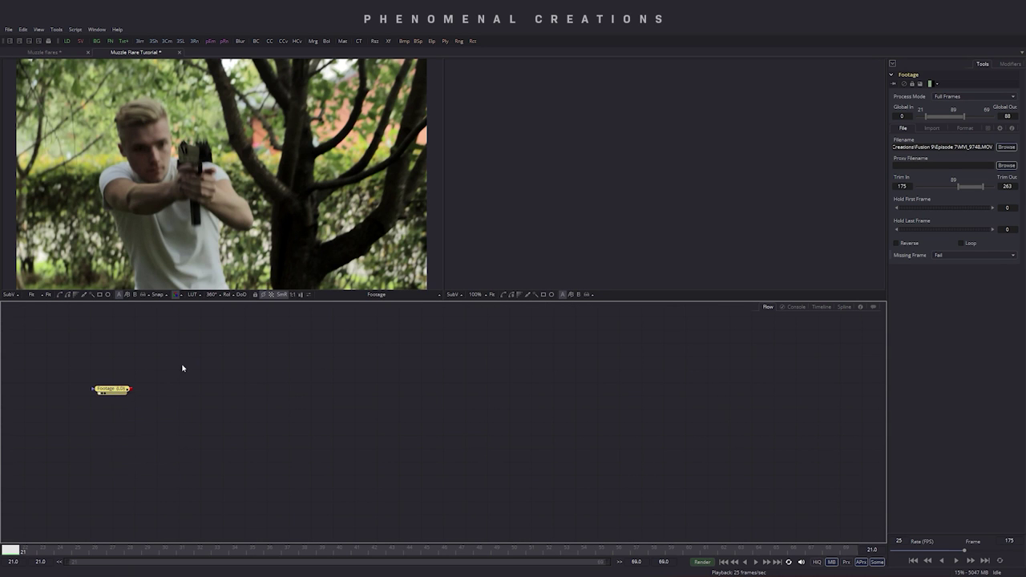
pyautogui.click(164, 383)
pyautogui.moveTo(117, 392); pyautogui.dragTo(142, 392)
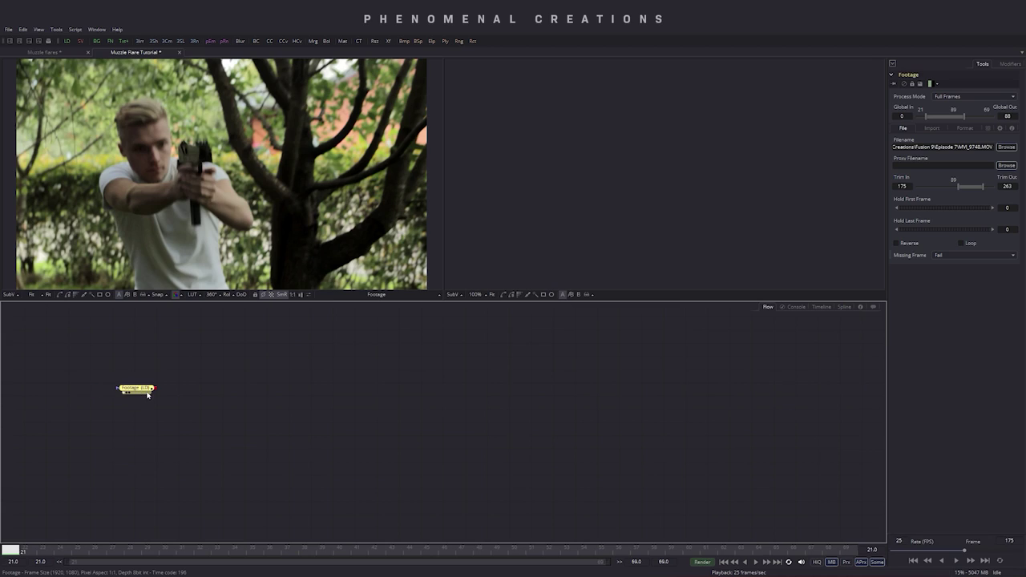
pyautogui.press('space')
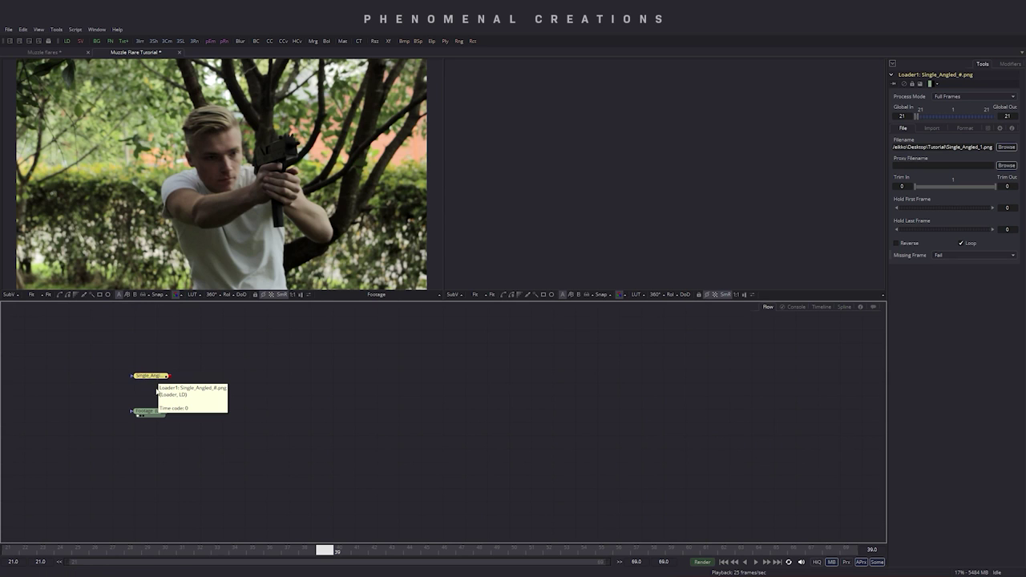
# - Show the Footage in viewer 2 and enable Post-Multiply by Alpha on the flare loader
pyautogui.click(148, 412)
pyautogui.press('2')
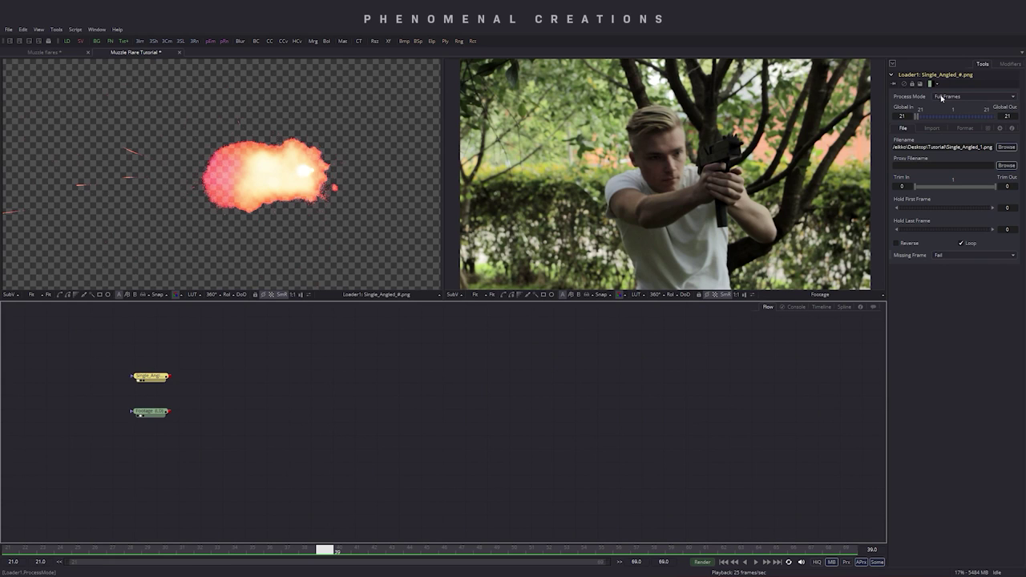
pyautogui.click(931, 129)
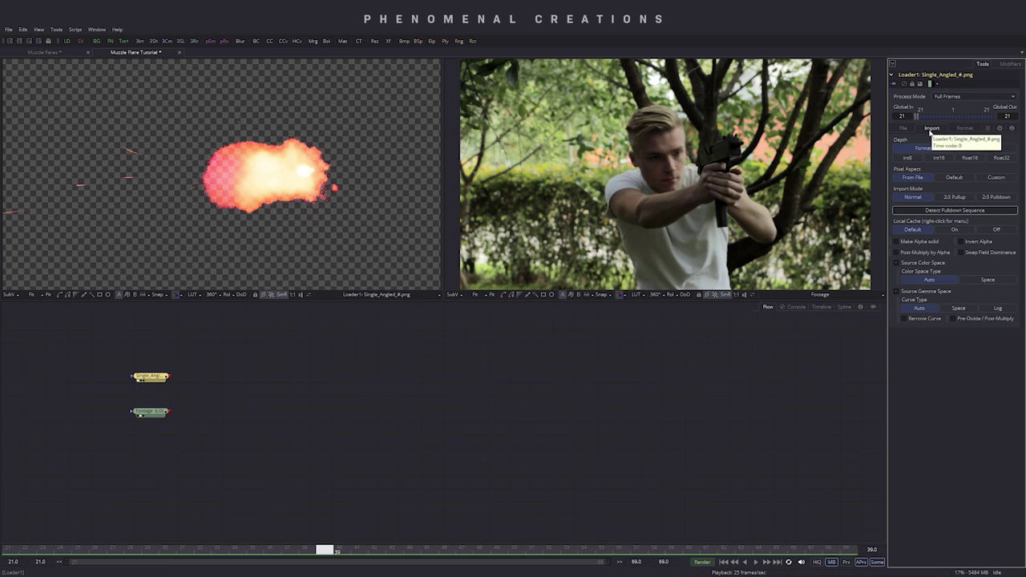
pyautogui.click(897, 252)
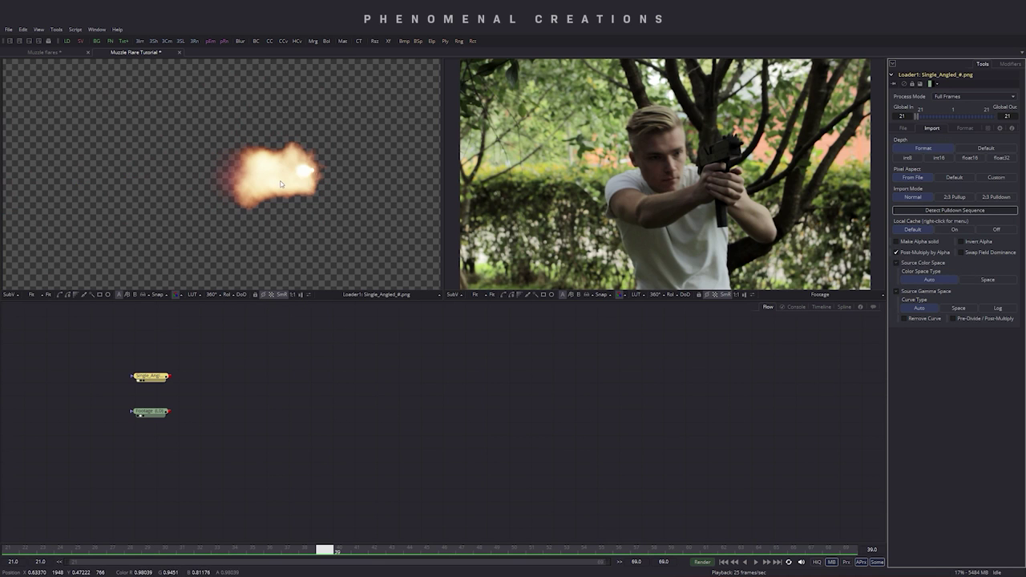
# - Add a Merge node after the Footage using the 'merg' tool search
pyautogui.click(165, 422)
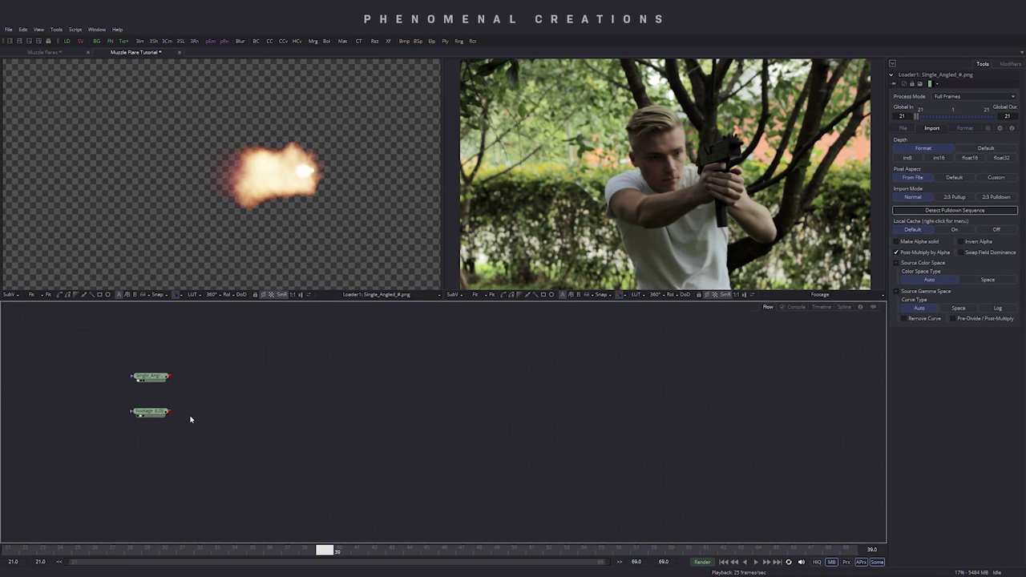
pyautogui.hotkey('ctrl', 'space')
pyautogui.write('merg')
pyautogui.press('Return')
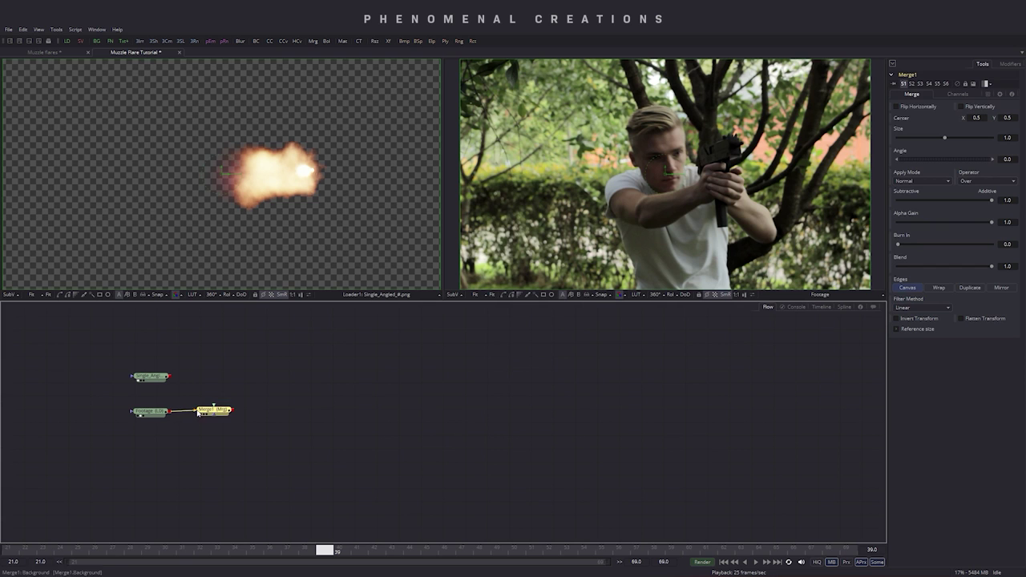
# - Connect the flare loader as Merge1's foreground over the Footage background
pyautogui.moveTo(198, 412); pyautogui.dragTo(200, 414)
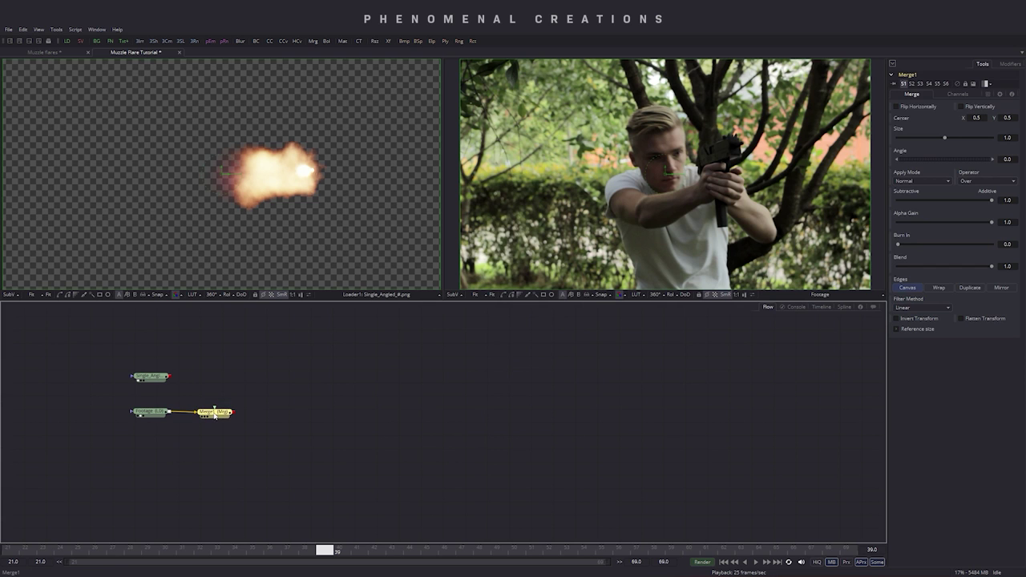
pyautogui.click(153, 413)
pyautogui.press('1')
pyautogui.click(212, 414)
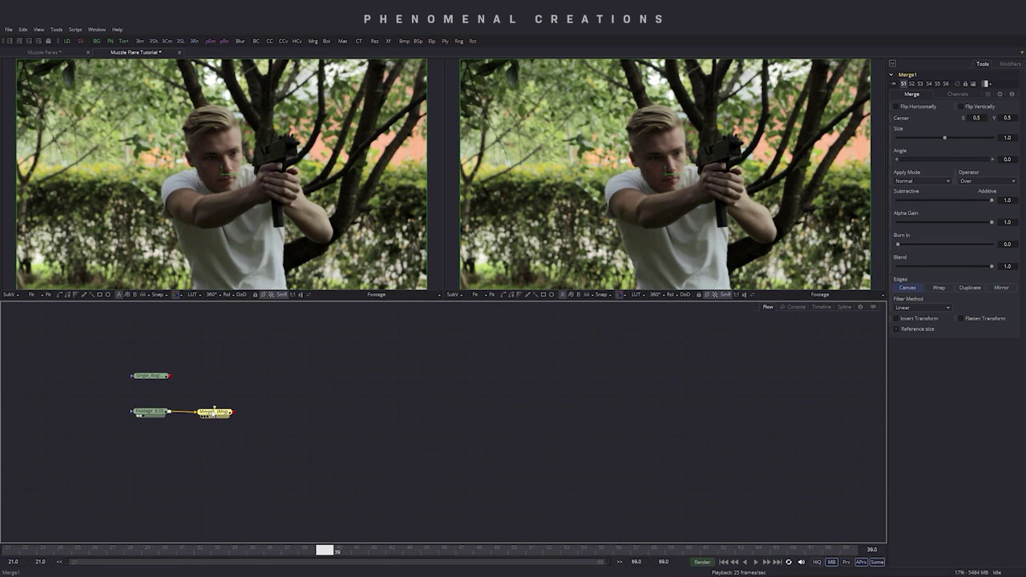
pyautogui.moveTo(152, 375); pyautogui.dragTo(222, 390)
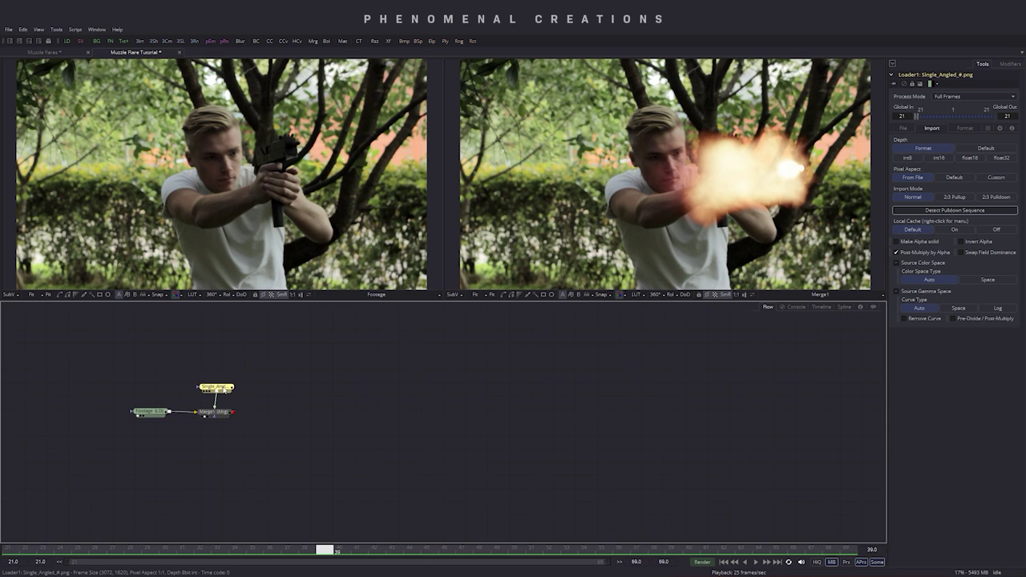
pyautogui.click(276, 398)
# - Set Merge1's Size to 0.65 and return to an earlier frame
pyautogui.click(217, 413)
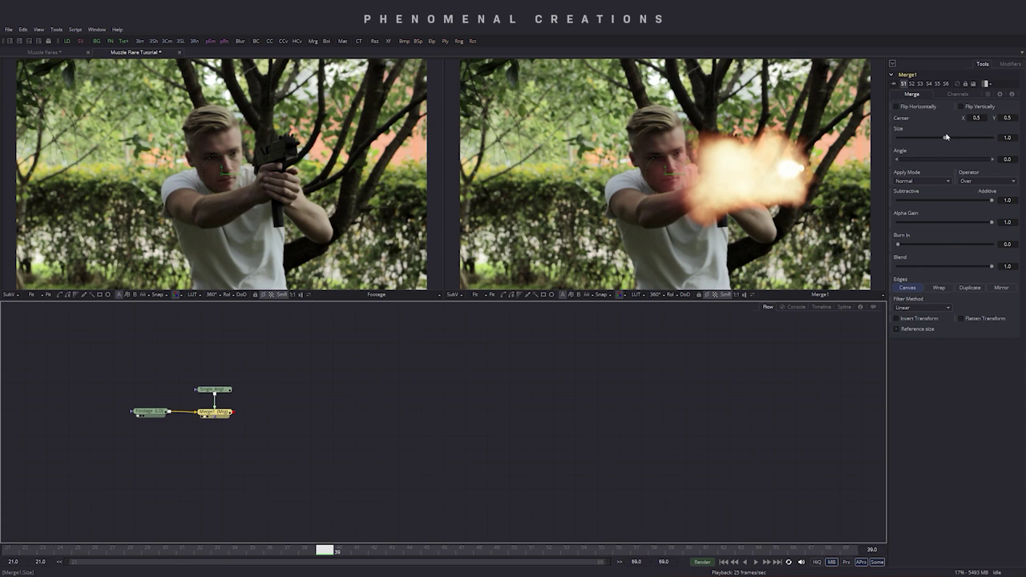
pyautogui.moveTo(945, 140); pyautogui.dragTo(928, 140)
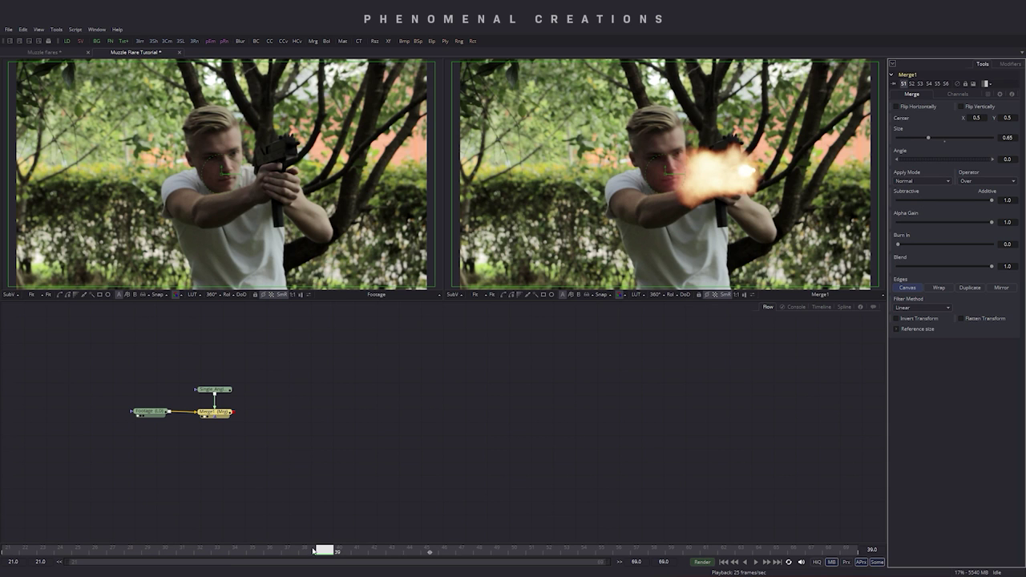
pyautogui.moveTo(313, 551); pyautogui.dragTo(168, 551)
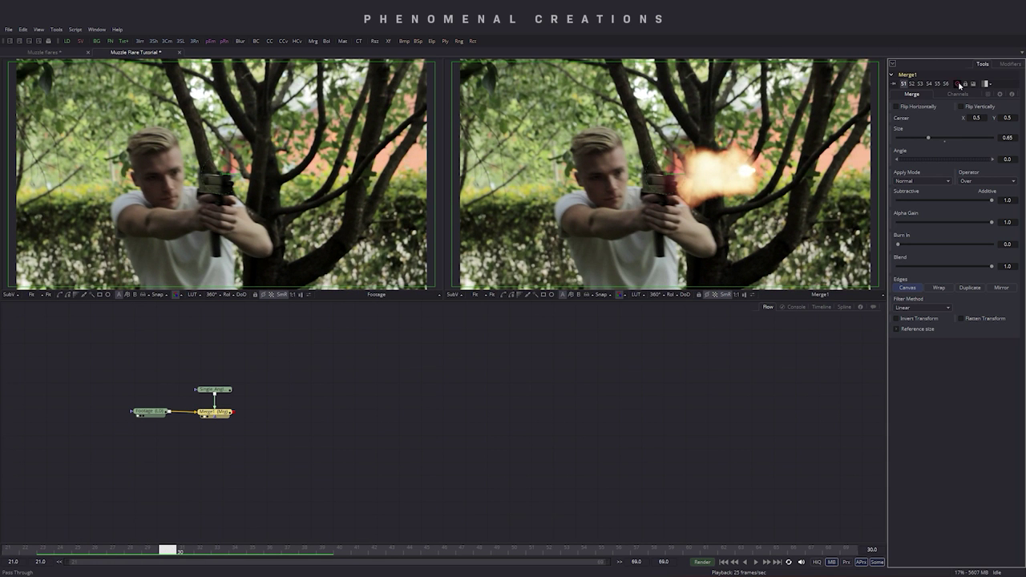
# - Toggle Merge1's Pass Through off and on while moving to frame 33
pyautogui.click(959, 85)
pyautogui.moveTo(167, 553); pyautogui.dragTo(226, 555)
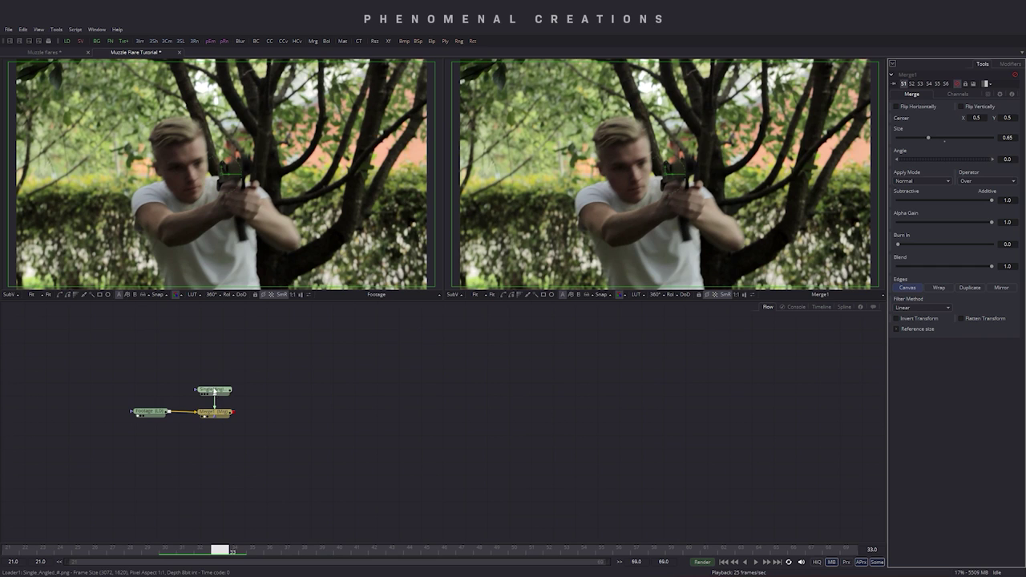
pyautogui.click(956, 85)
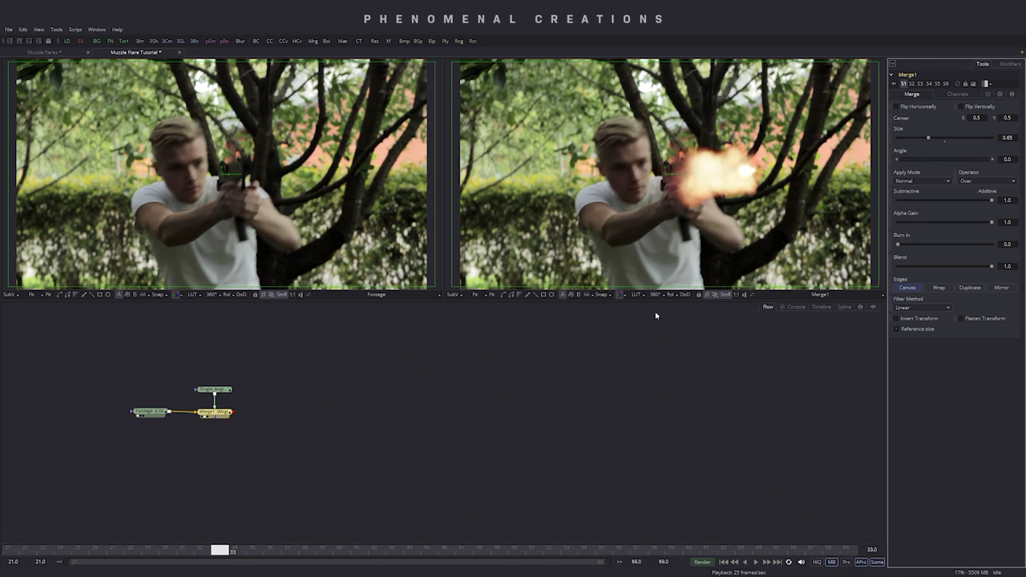
# - Rotate the flare to about -177° and centre it on the gun muzzle
pyautogui.moveTo(687, 174); pyautogui.dragTo(577, 189)
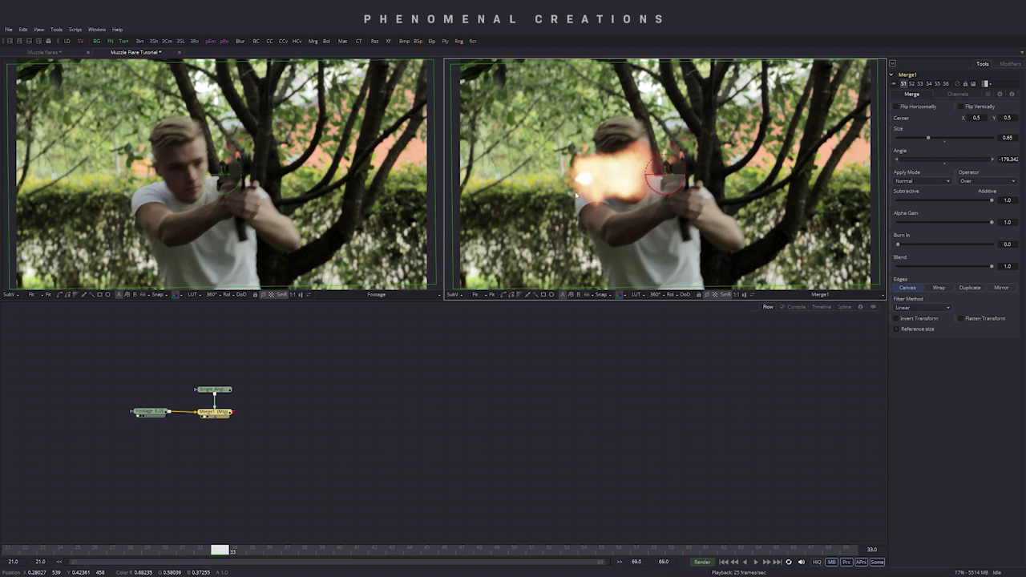
pyautogui.moveTo(682, 178); pyautogui.dragTo(786, 162)
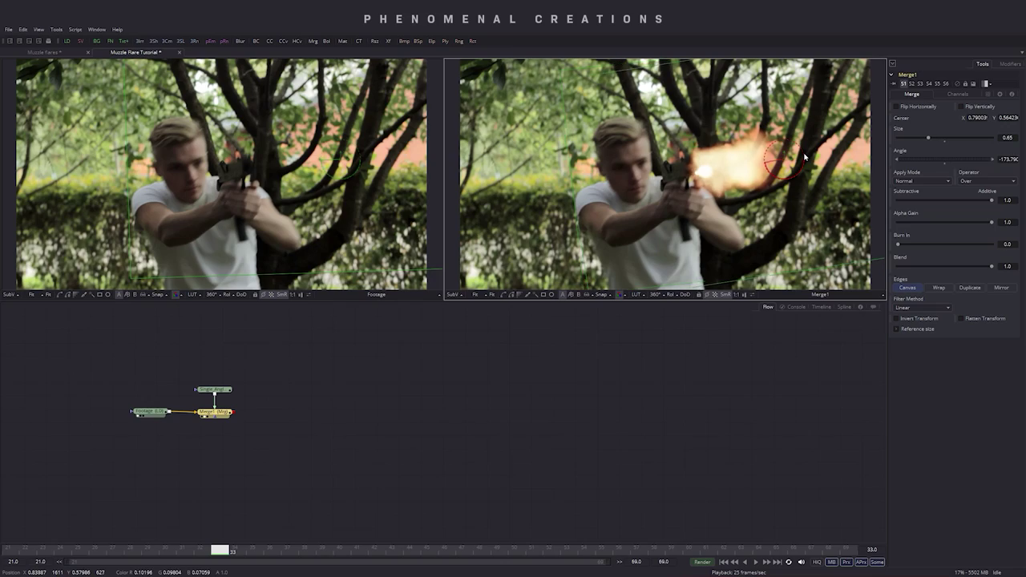
pyautogui.moveTo(805, 157); pyautogui.dragTo(786, 158)
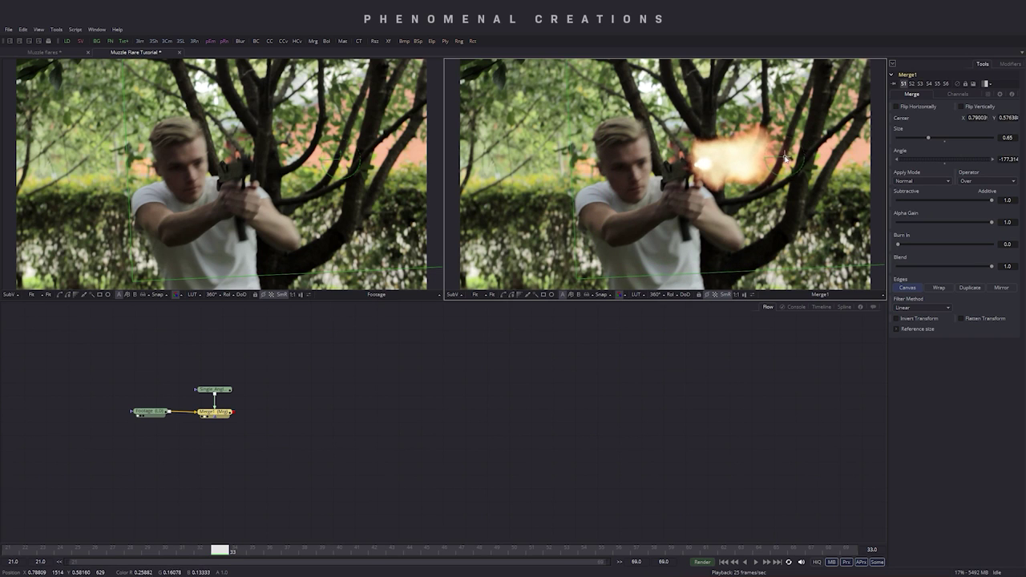
pyautogui.moveTo(702, 164); pyautogui.dragTo(706, 163)
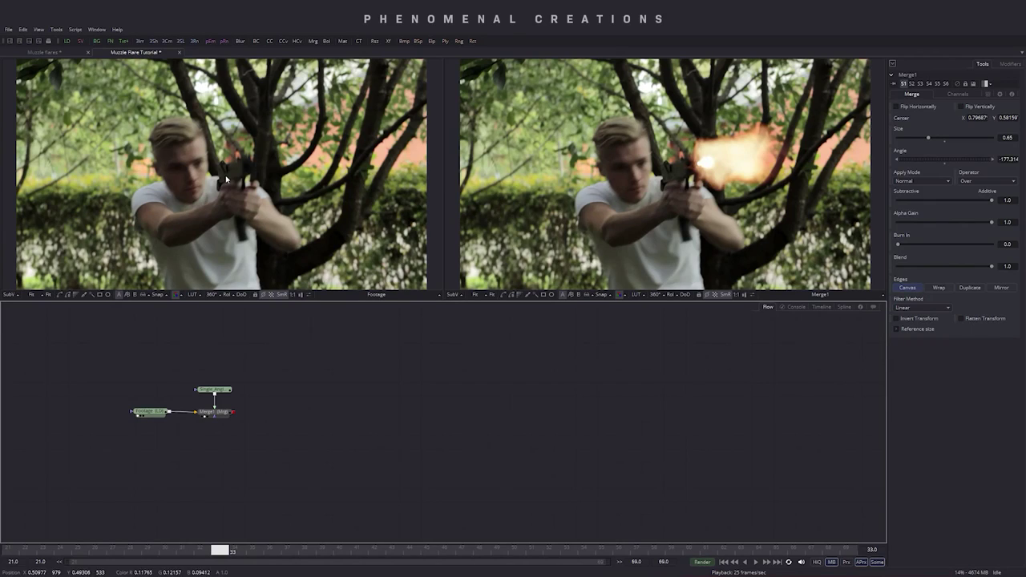
pyautogui.click(822, 307)
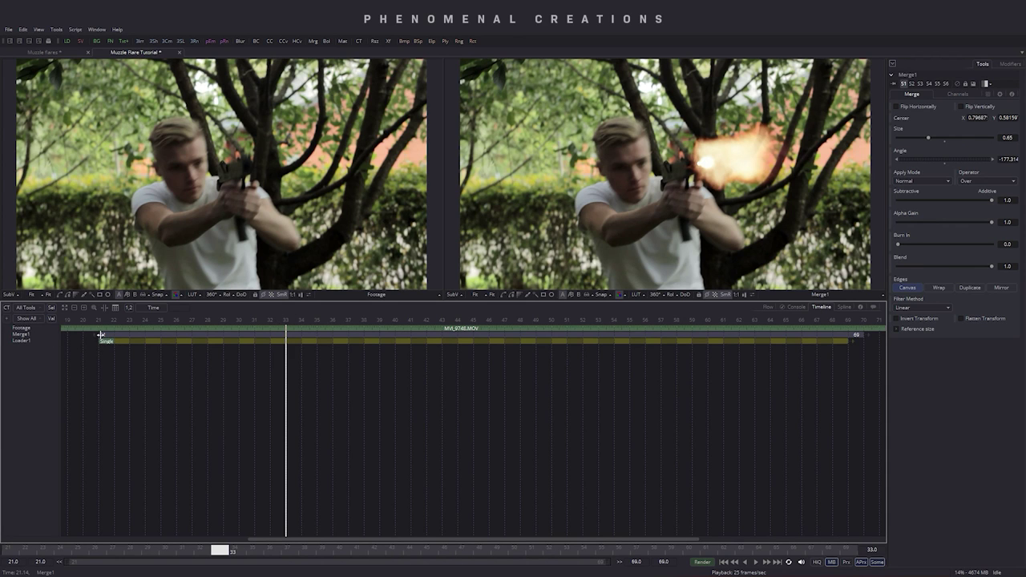
# - Trim Merge1's Timeline range to frames 33–34, then select the flare loader
pyautogui.moveTo(98, 334); pyautogui.dragTo(287, 334)
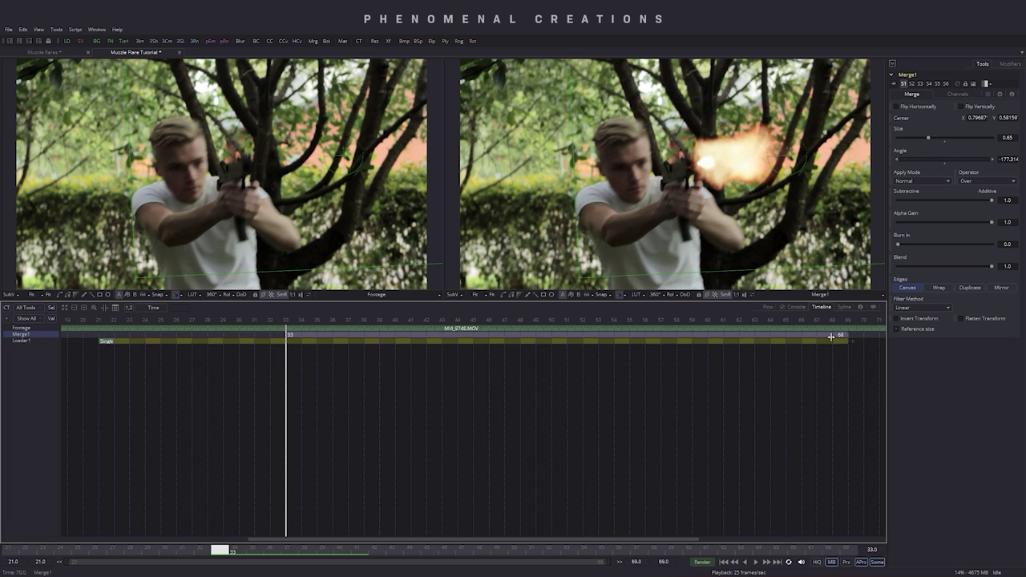
pyautogui.moveTo(831, 337); pyautogui.dragTo(287, 374)
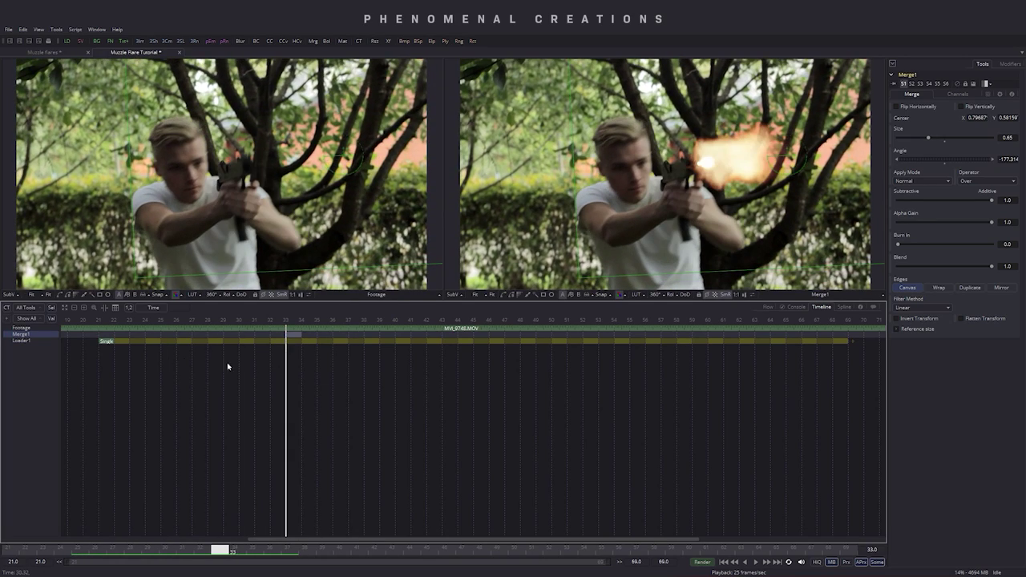
pyautogui.click(120, 346)
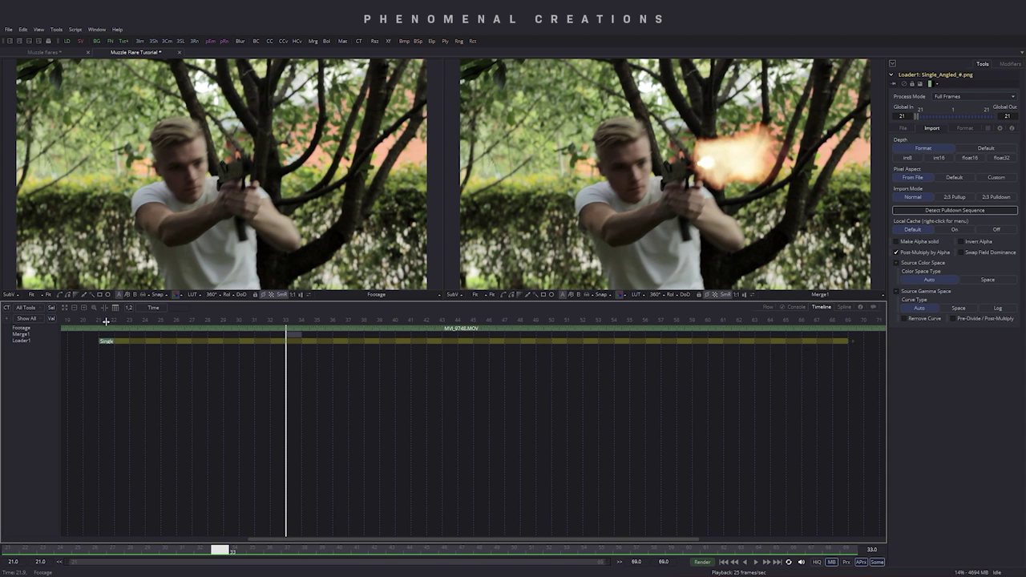
# - Back in the Flow, add a second Merge after Merge1 and rename it Bodyflash
pyautogui.click(769, 308)
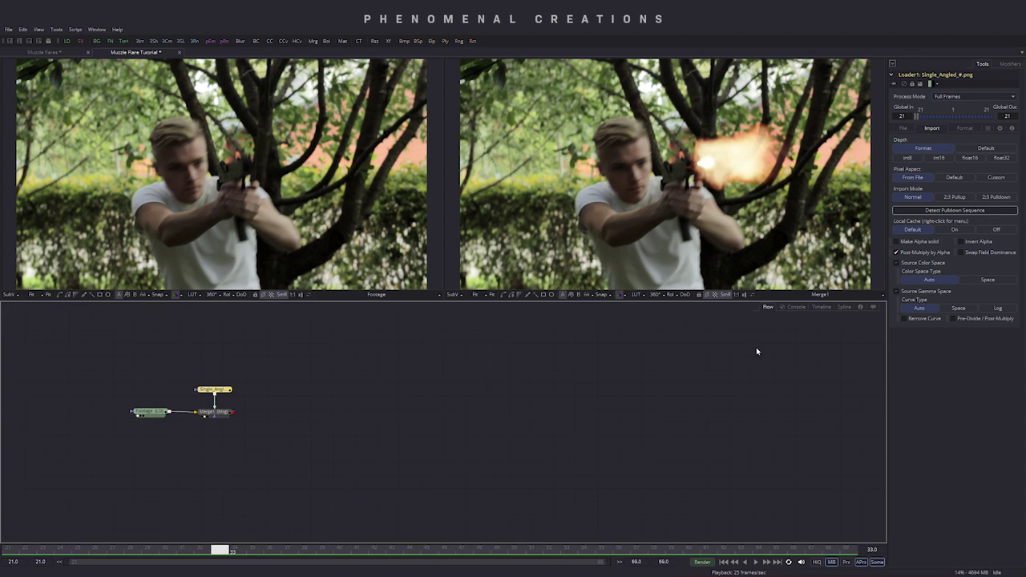
pyautogui.moveTo(225, 559)
pyautogui.mouseDown()
pyautogui.moveTo(161, 553)
pyautogui.moveTo(271, 554)
pyautogui.moveTo(220, 553)
pyautogui.mouseUp()
pyautogui.click(208, 420)
pyautogui.hotkey('ctrl', 'space')
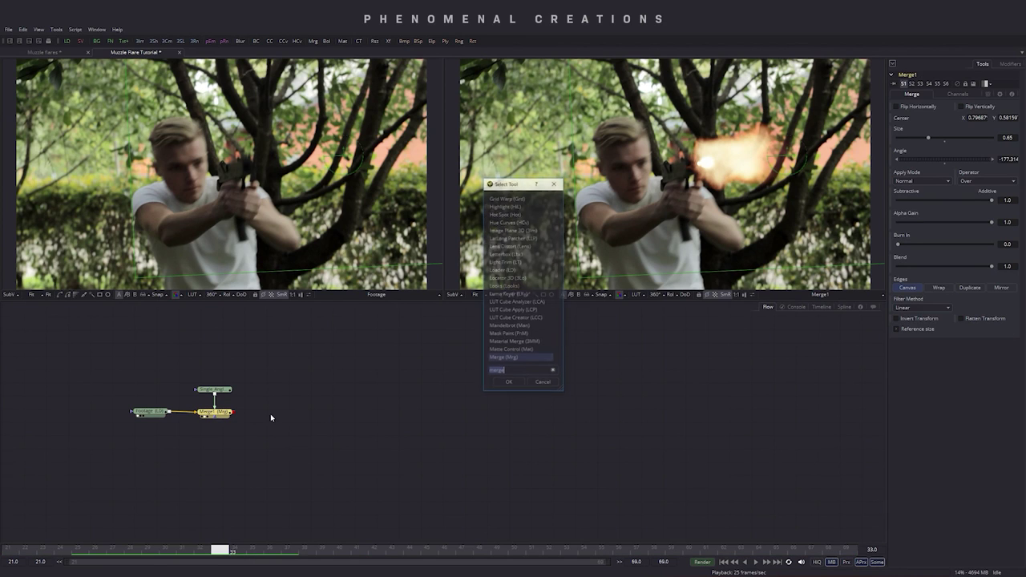
pyautogui.write('merge')
pyautogui.press('Return')
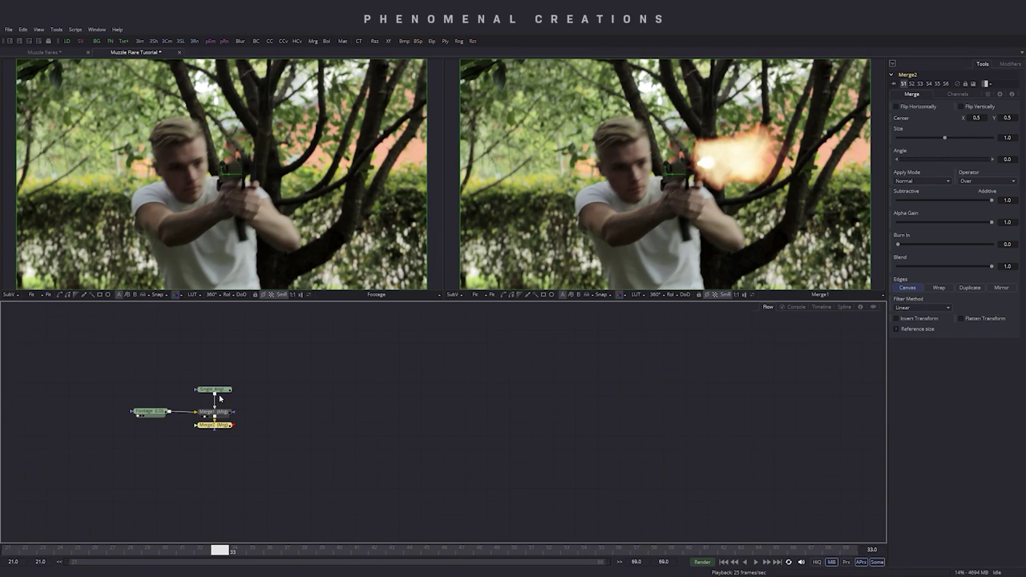
pyautogui.moveTo(213, 430); pyautogui.dragTo(303, 417)
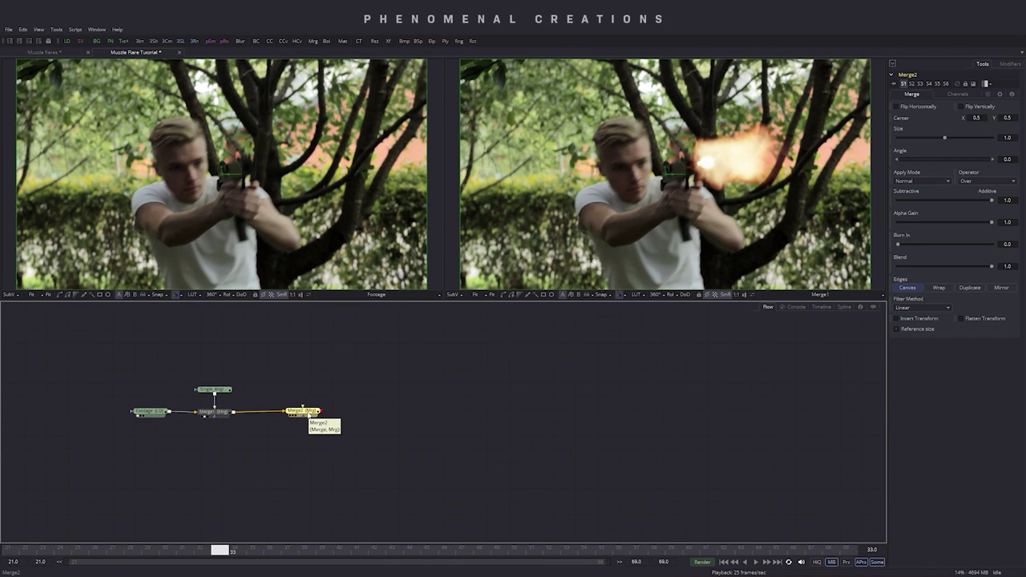
pyautogui.press('F2')
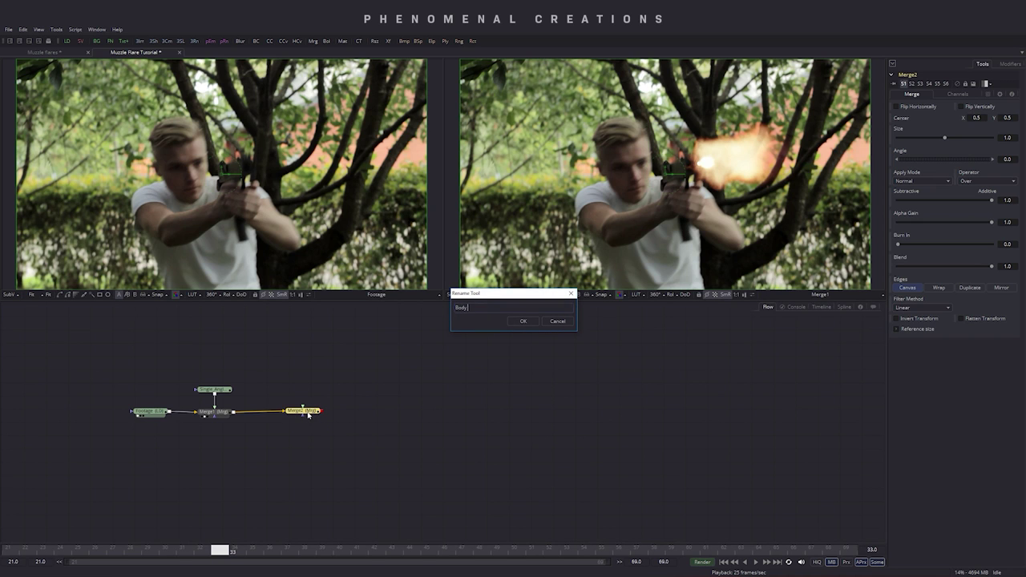
pyautogui.press('Return')
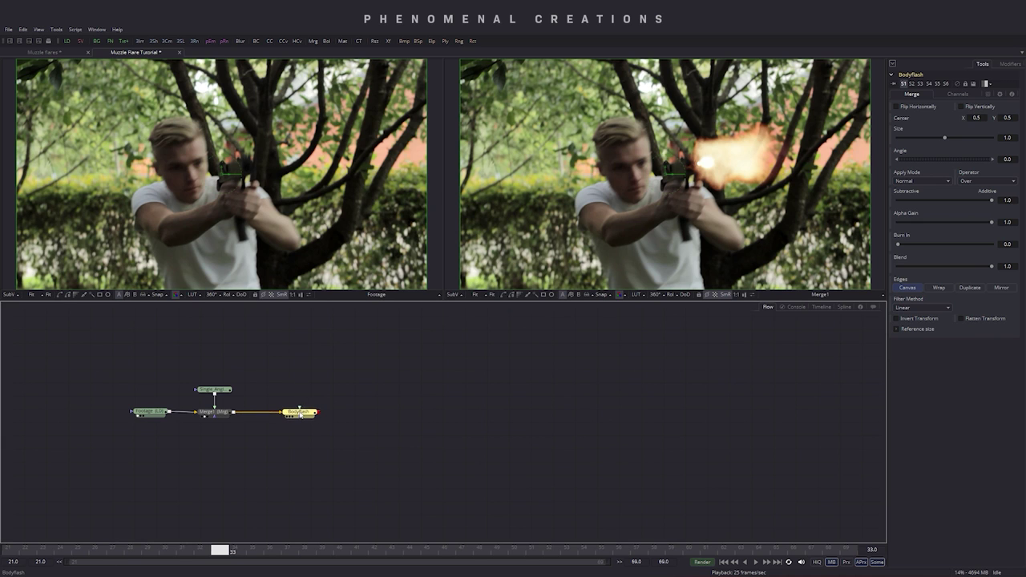
# - Paste a duplicate of the Footage loader as Footage_1
pyautogui.click(339, 412)
pyautogui.click(150, 413)
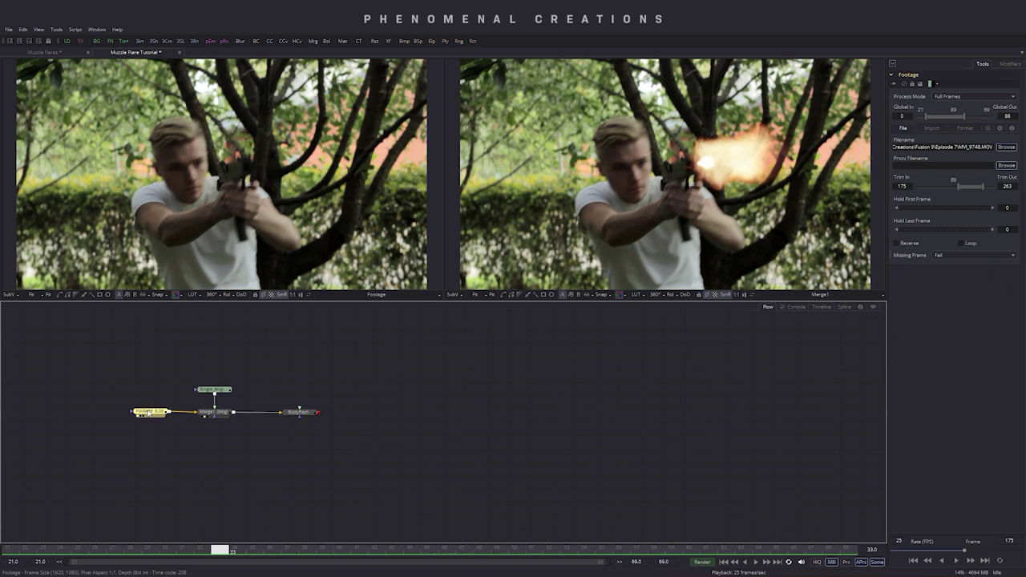
pyautogui.click(312, 382)
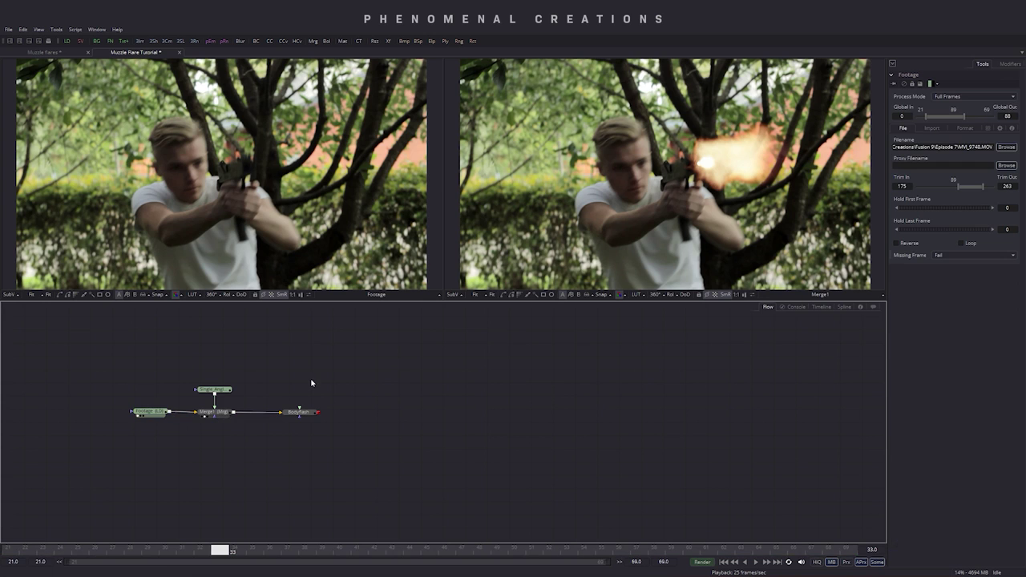
pyautogui.hotkey('ctrl', 'v')
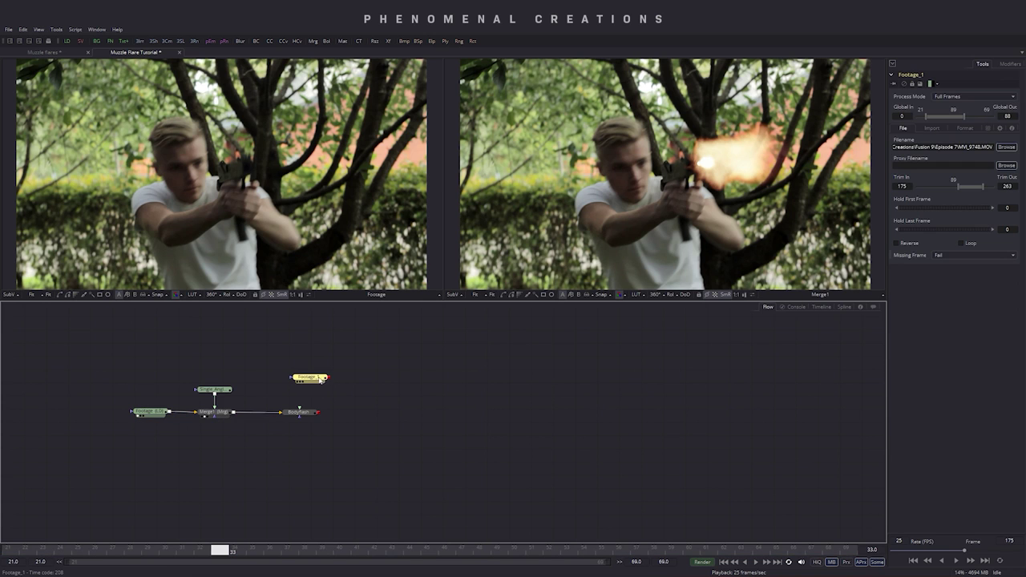
pyautogui.moveTo(319, 380); pyautogui.dragTo(309, 371)
# - Add Merge2 after Footage_1 and connect its output into Bodyflash
pyautogui.hotkey('ctrl', 'space')
pyautogui.write('merge')
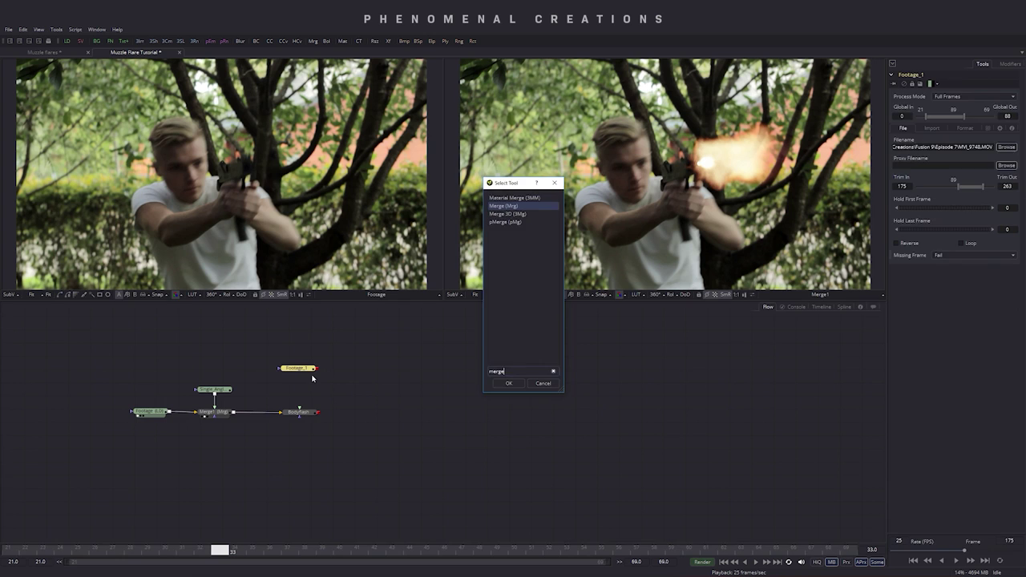
pyautogui.press('Return')
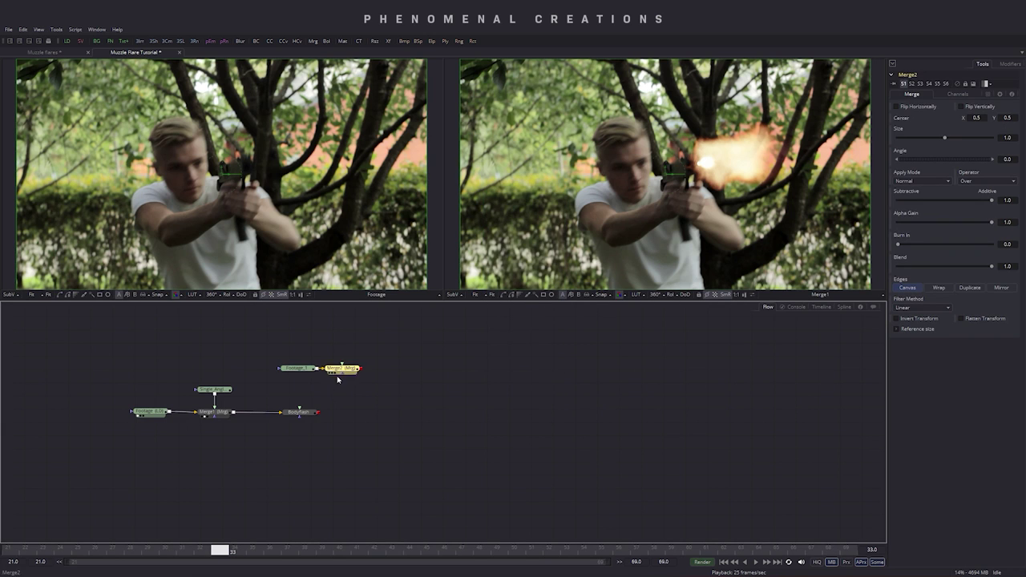
pyautogui.moveTo(305, 415); pyautogui.dragTo(347, 414)
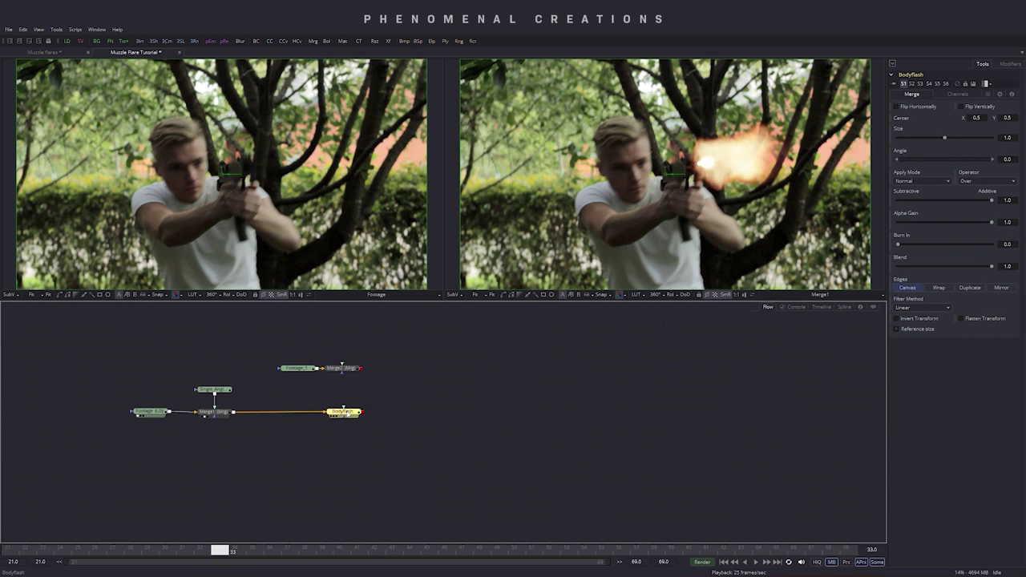
pyautogui.click(360, 371)
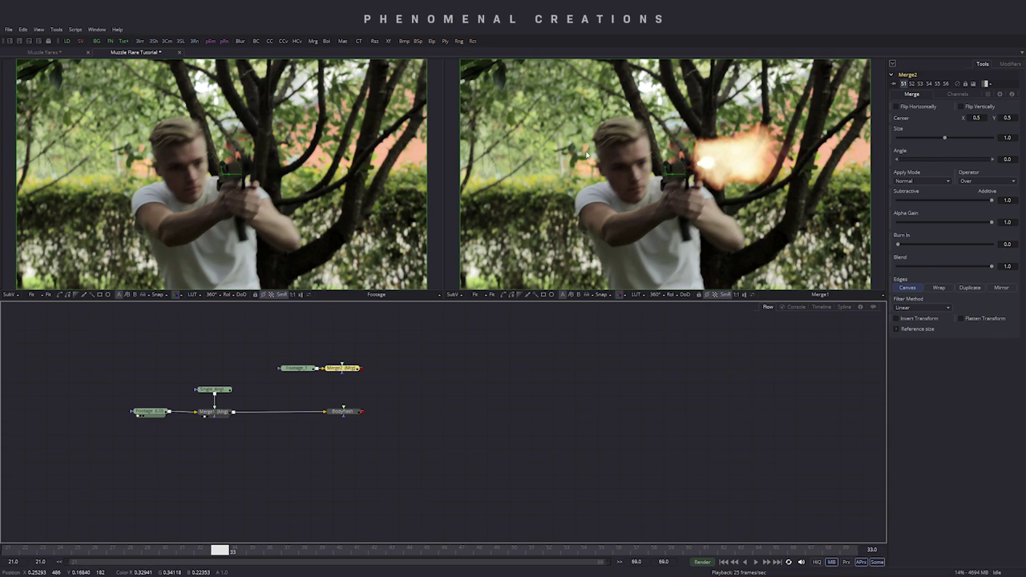
pyautogui.moveTo(349, 414); pyautogui.dragTo(342, 413)
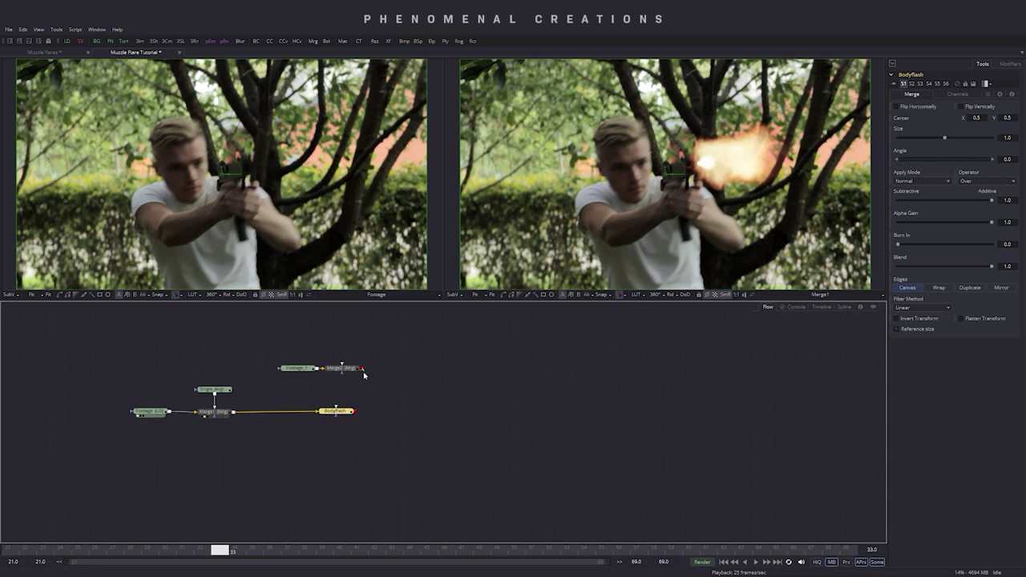
pyautogui.moveTo(337, 408); pyautogui.dragTo(338, 408)
pyautogui.moveTo(282, 348); pyautogui.dragTo(298, 371)
pyautogui.click(296, 370)
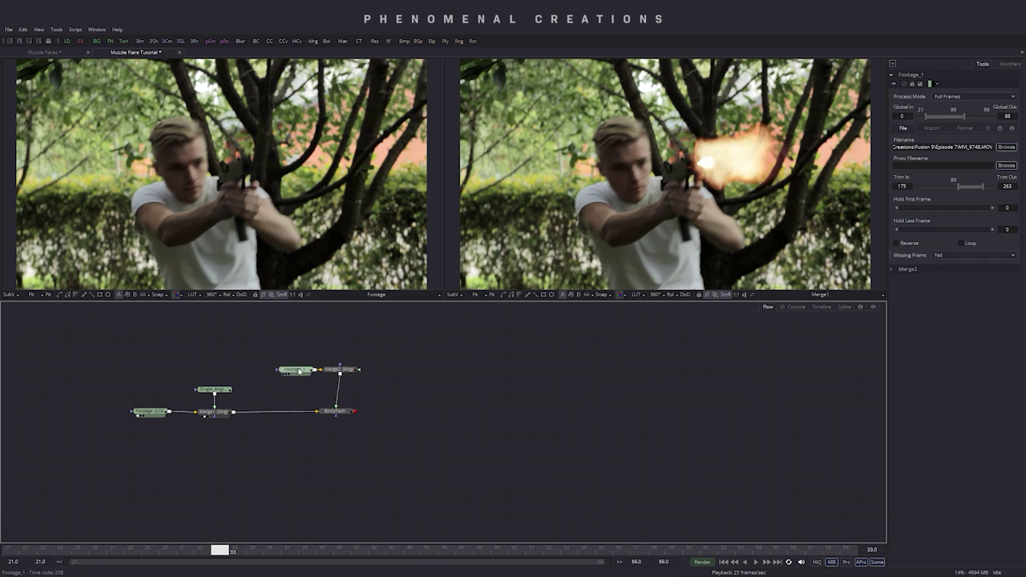
# - Add a BSpline1 mask to Footage_1 and view Footage_1 in the left viewer
pyautogui.click(513, 295)
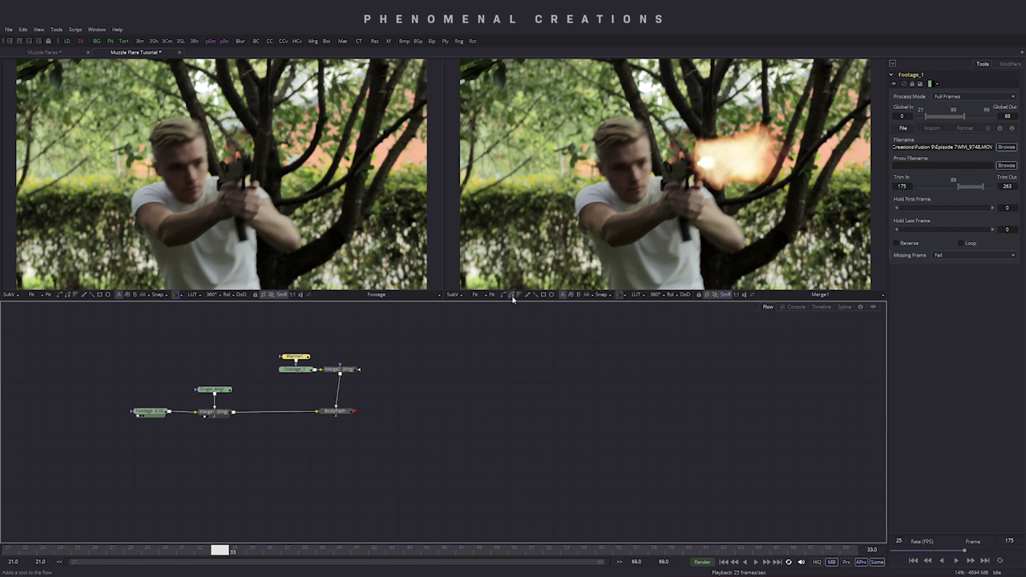
pyautogui.click(334, 413)
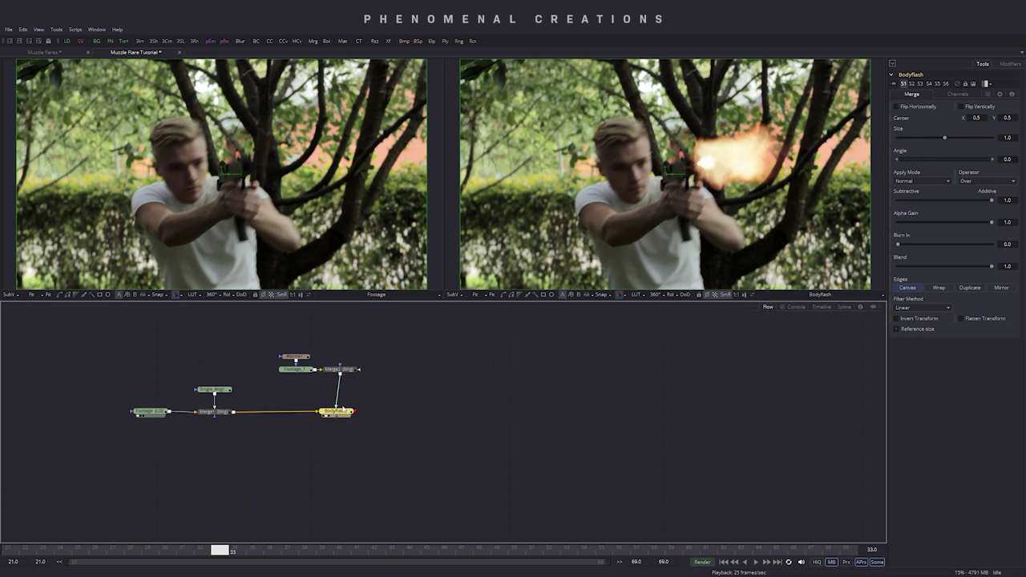
pyautogui.moveTo(351, 417)
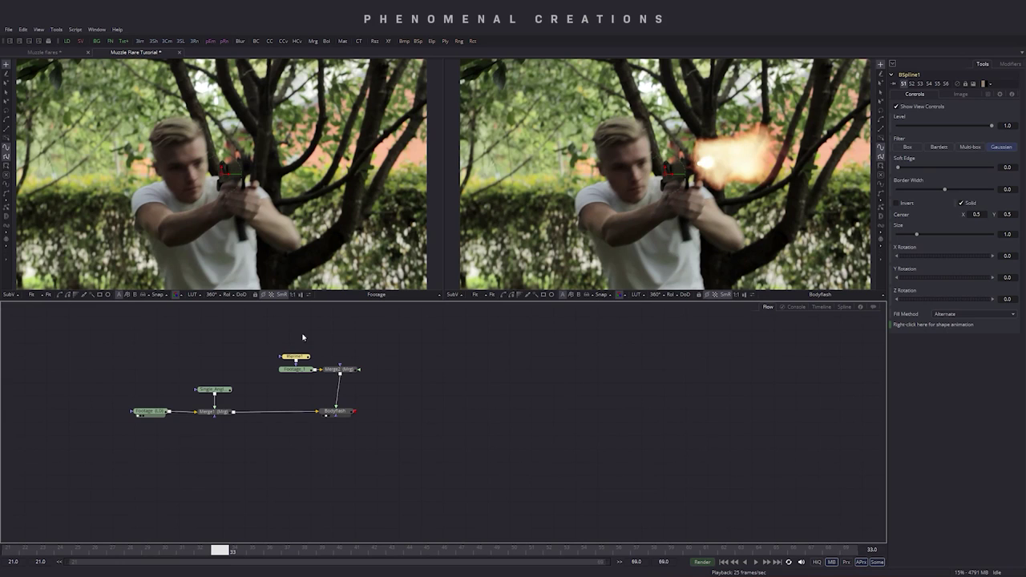
pyautogui.click(298, 370)
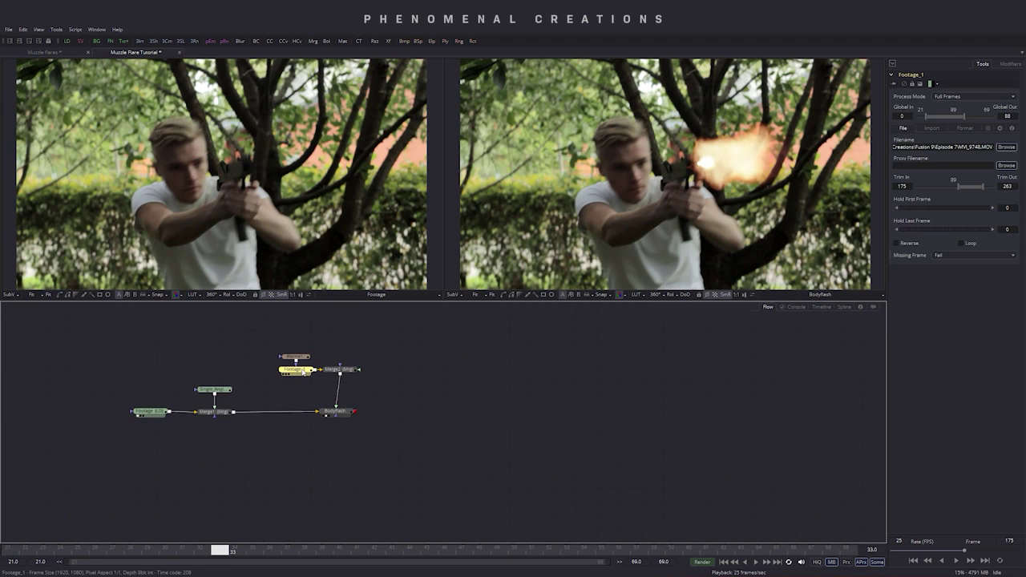
pyautogui.press('1')
pyautogui.click(301, 357)
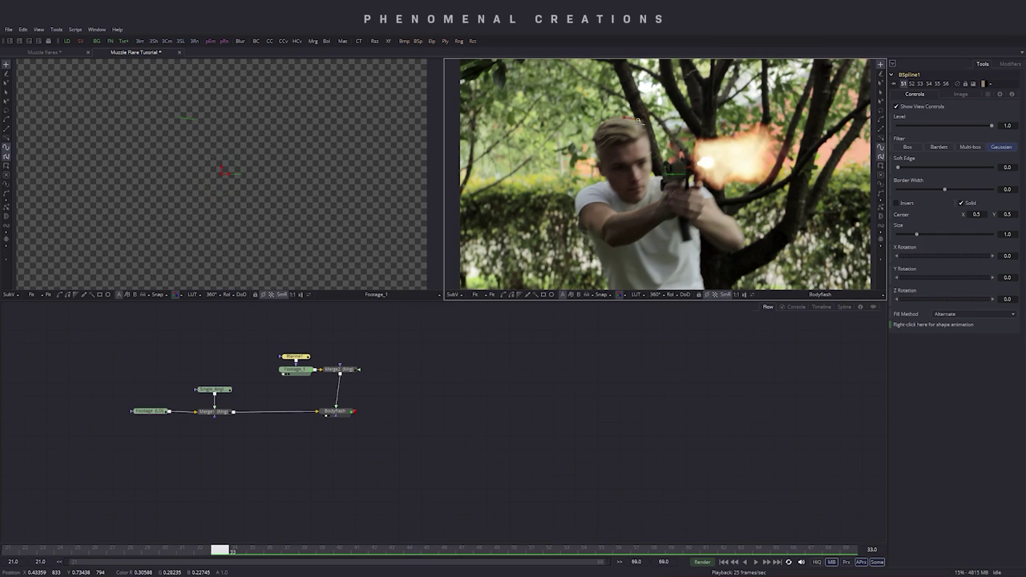
# - Draw a closed BSpline1 mask around the man's head and shoulder
pyautogui.click(627, 117)
pyautogui.click(648, 157)
pyautogui.click(650, 165)
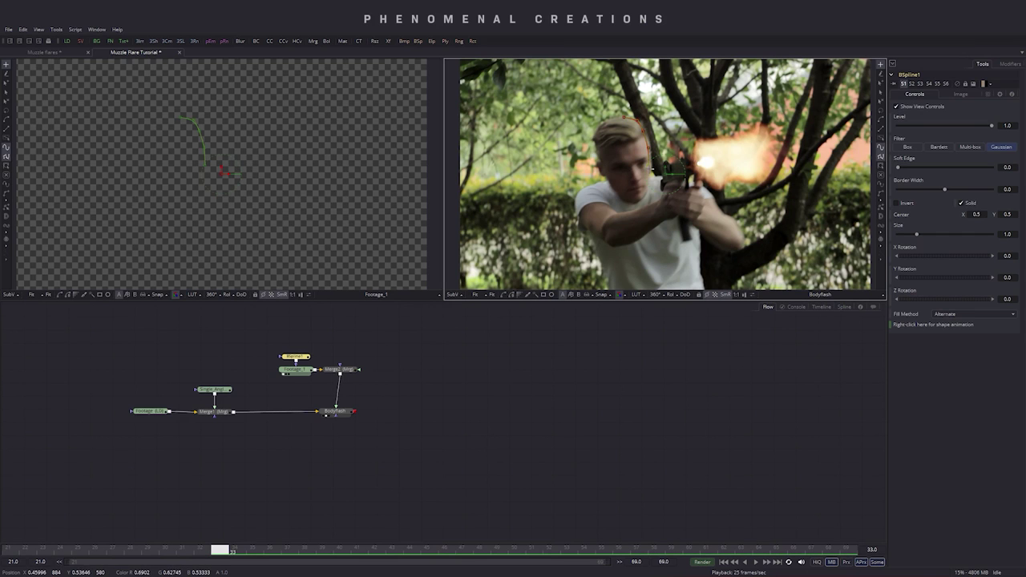
pyautogui.click(664, 178)
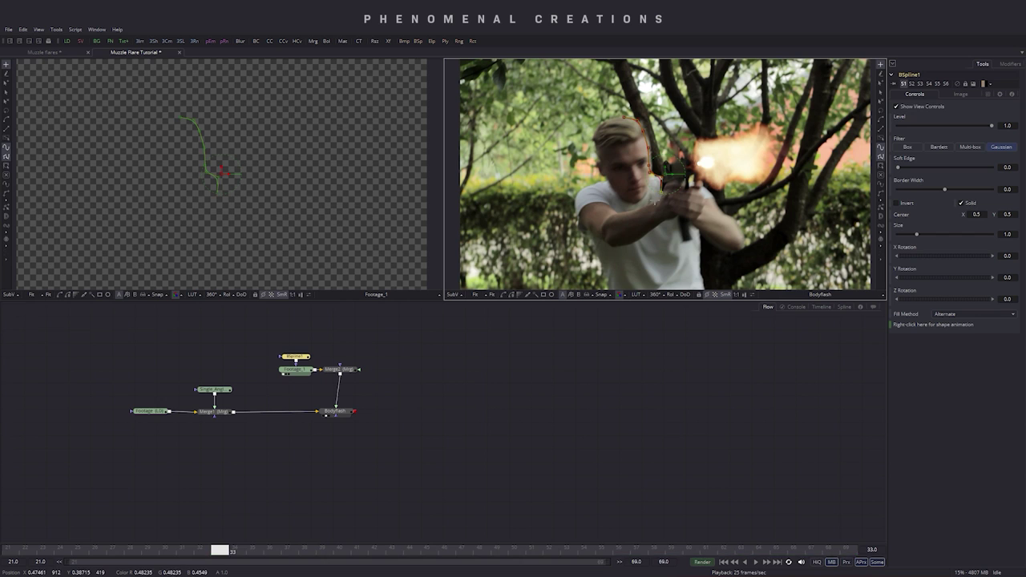
pyautogui.click(656, 202)
pyautogui.click(651, 214)
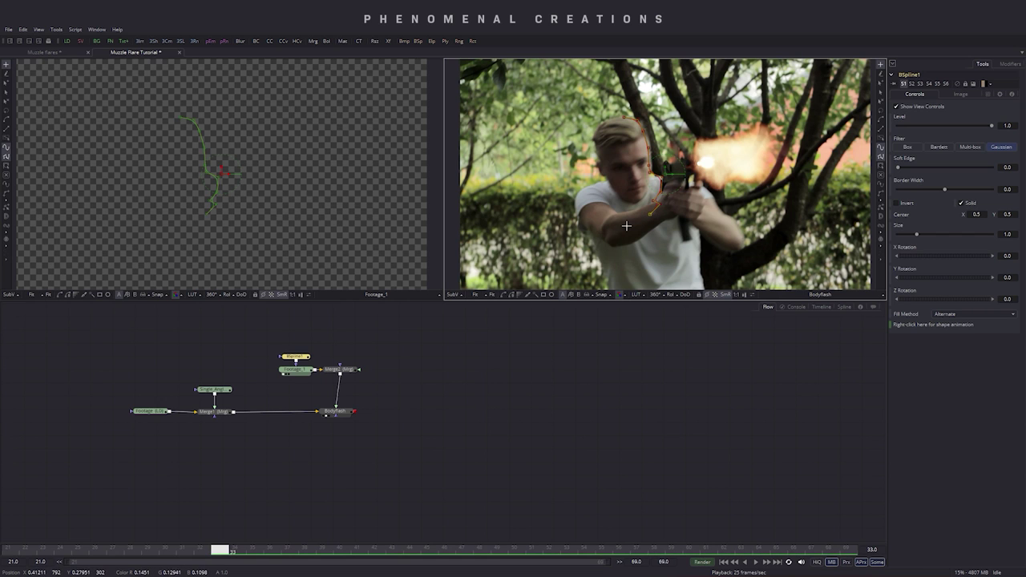
pyautogui.click(606, 226)
pyautogui.click(590, 215)
pyautogui.click(586, 191)
pyautogui.click(598, 183)
pyautogui.click(601, 170)
pyautogui.click(597, 145)
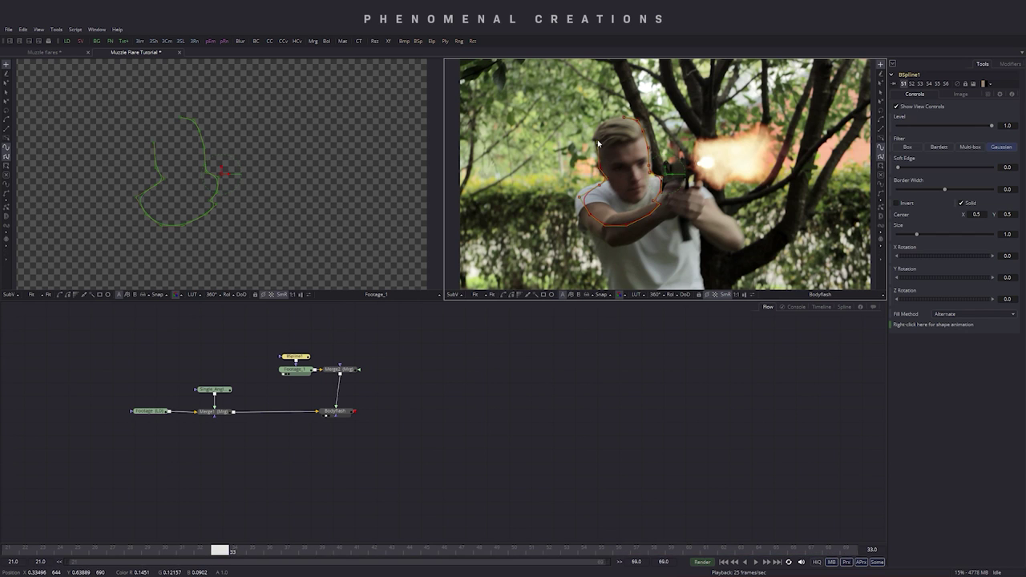
pyautogui.click(608, 126)
pyautogui.click(624, 118)
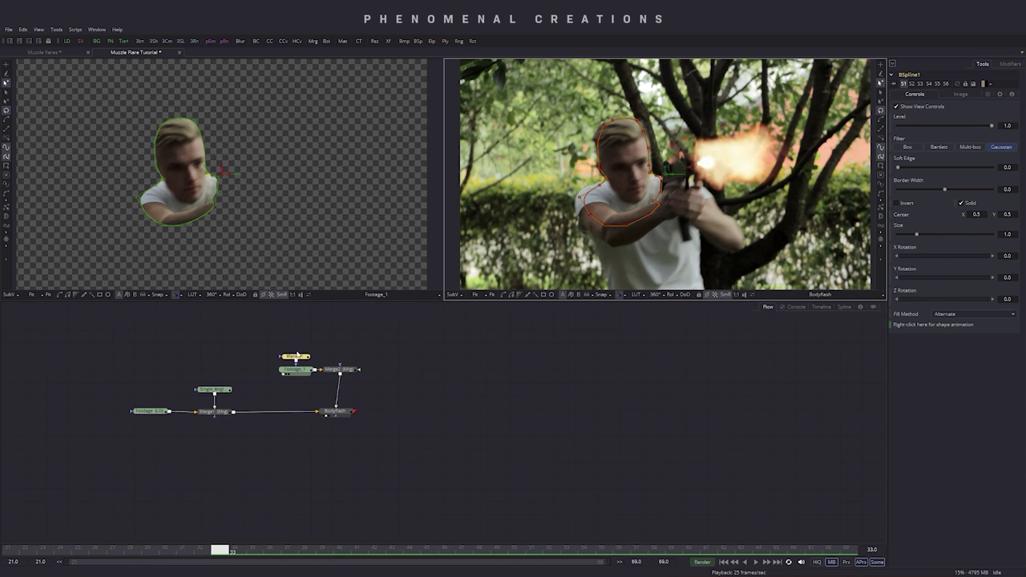
pyautogui.moveTo(297, 356); pyautogui.dragTo(296, 332)
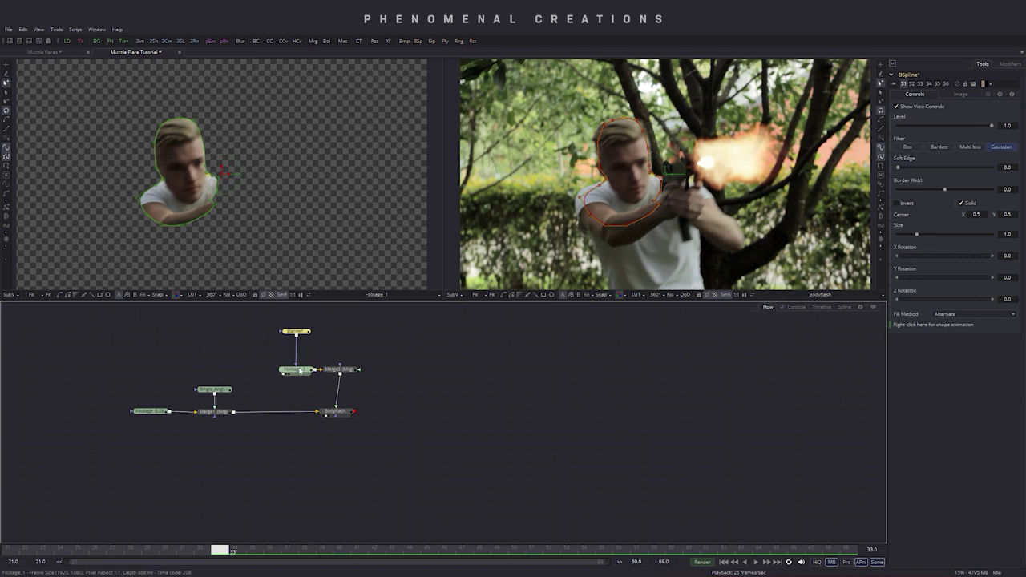
# - Add a BSpline2 mask outlining the right-hand forearm and close it
pyautogui.click(511, 294)
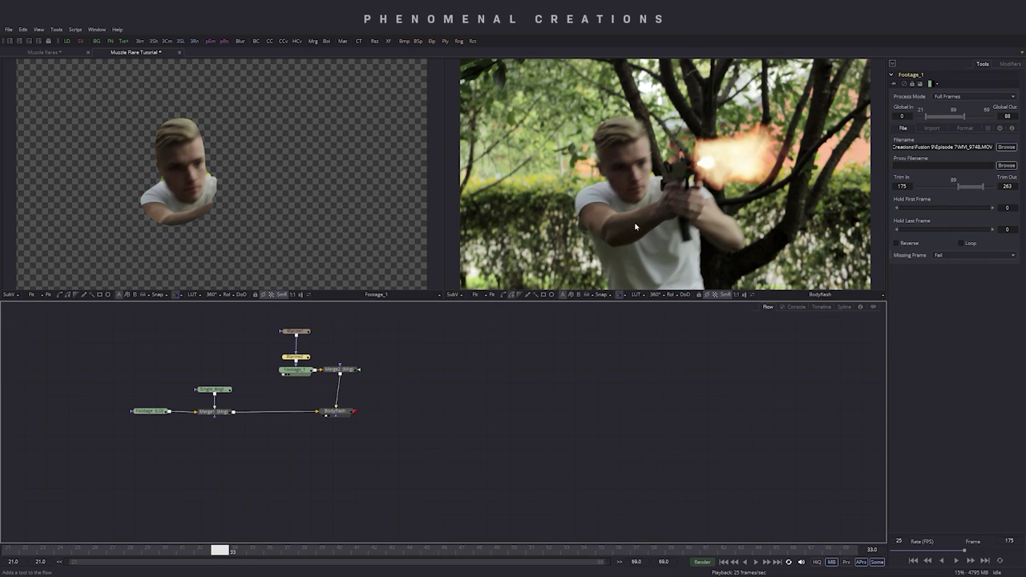
pyautogui.click(706, 190)
pyautogui.click(726, 218)
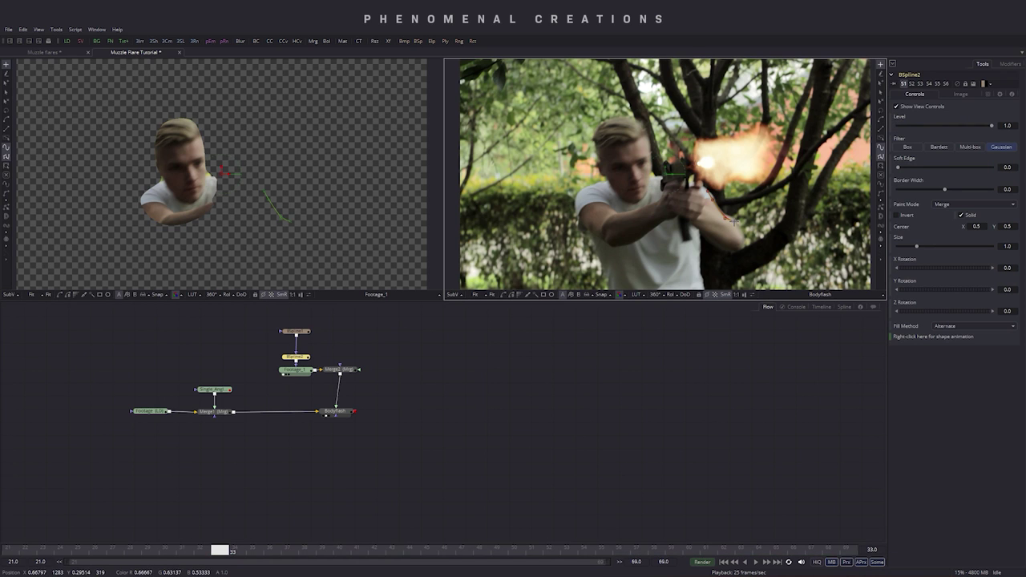
pyautogui.click(691, 213)
pyautogui.click(692, 200)
pyautogui.click(706, 191)
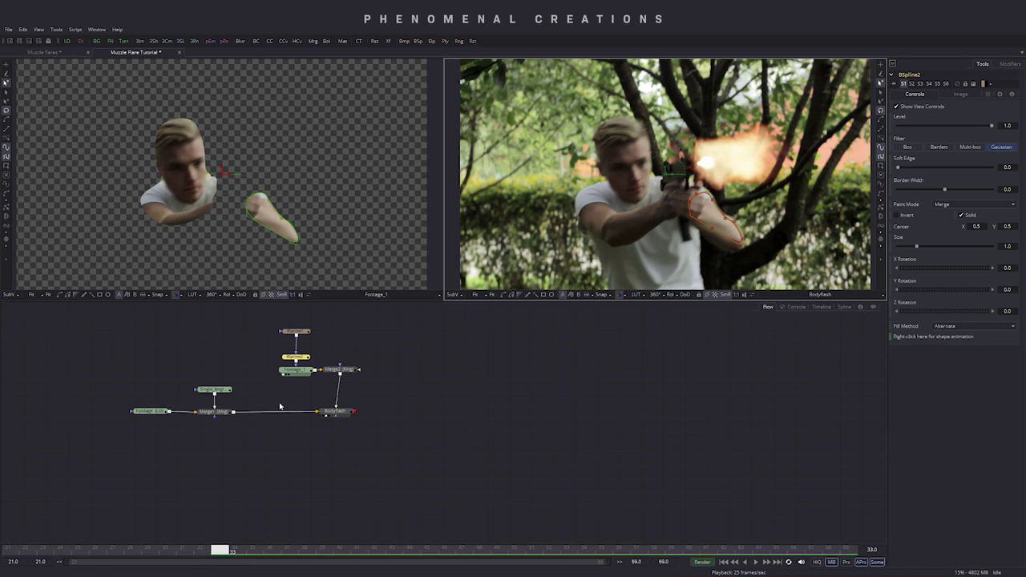
# - Add a BSpline3 mask outlining the lower torso and close it
pyautogui.click(297, 371)
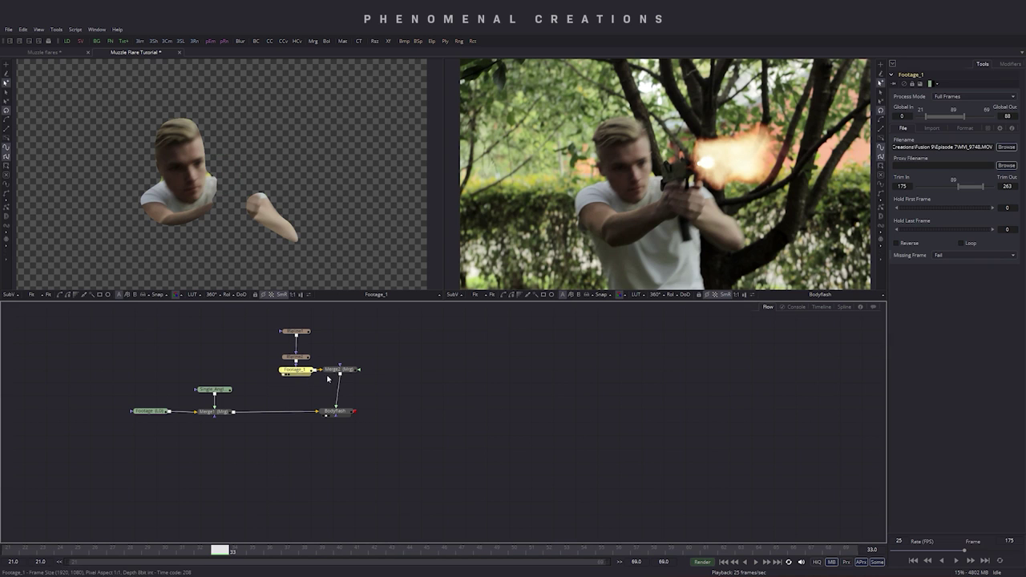
pyautogui.click(510, 296)
pyautogui.click(674, 226)
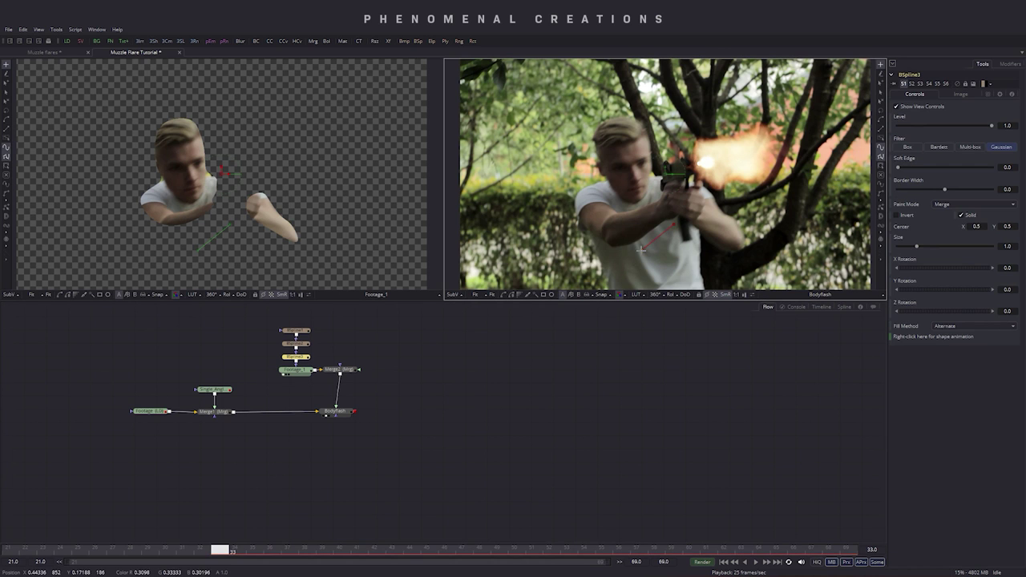
pyautogui.click(621, 279)
pyautogui.click(667, 286)
pyautogui.click(699, 282)
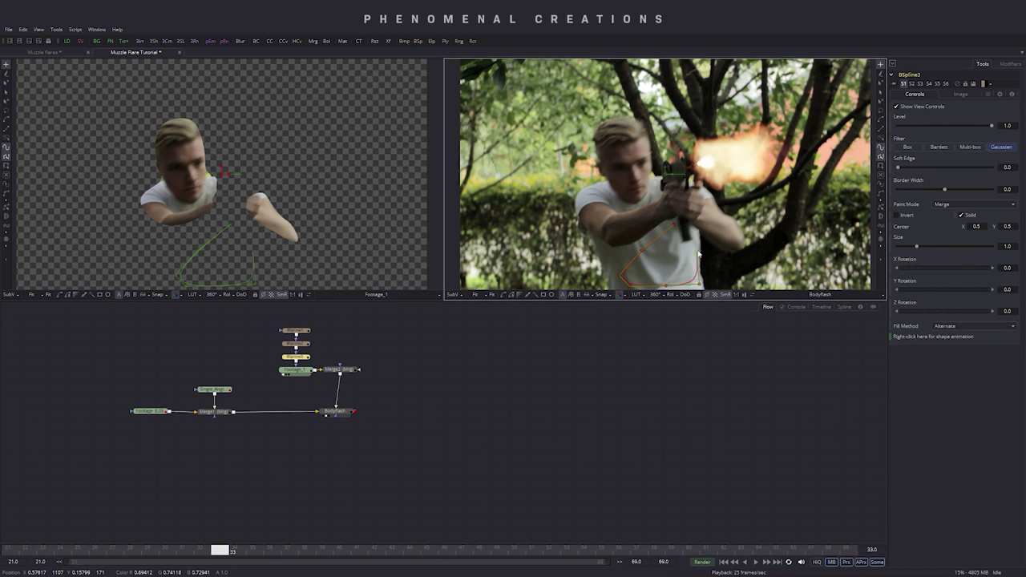
pyautogui.click(697, 242)
pyautogui.click(675, 228)
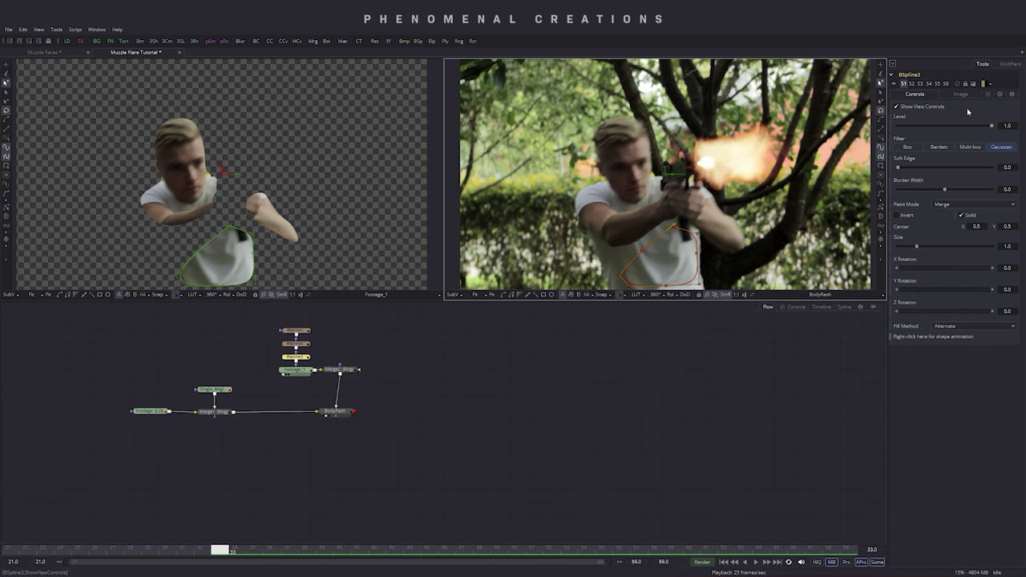
# - Soften the torso mask (edge 0.0812, level 0.803) and forearm mask (edge 0.0342), lowering their levels
pyautogui.moveTo(898, 168); pyautogui.dragTo(938, 164)
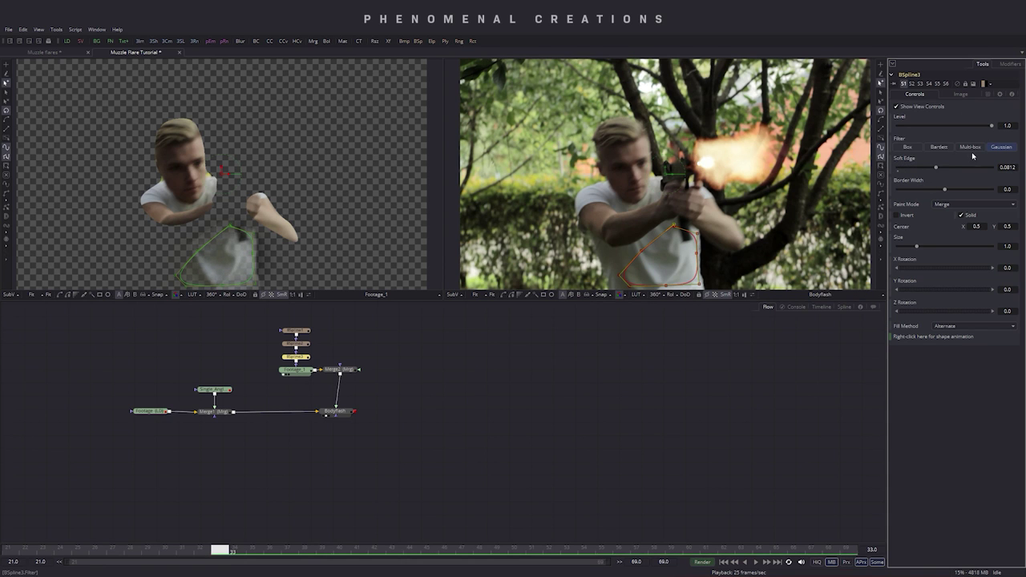
pyautogui.moveTo(991, 127); pyautogui.dragTo(972, 127)
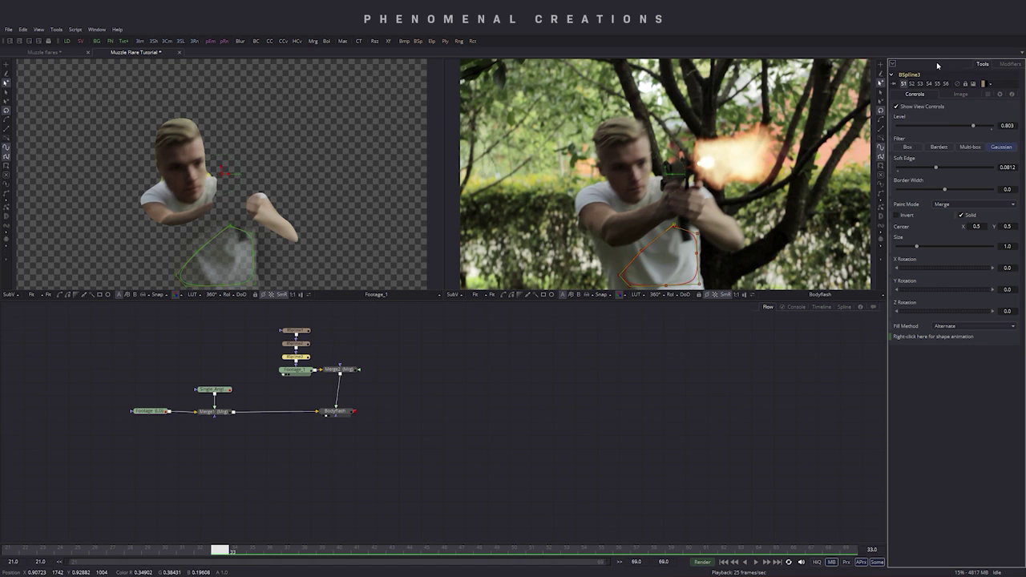
pyautogui.click(295, 344)
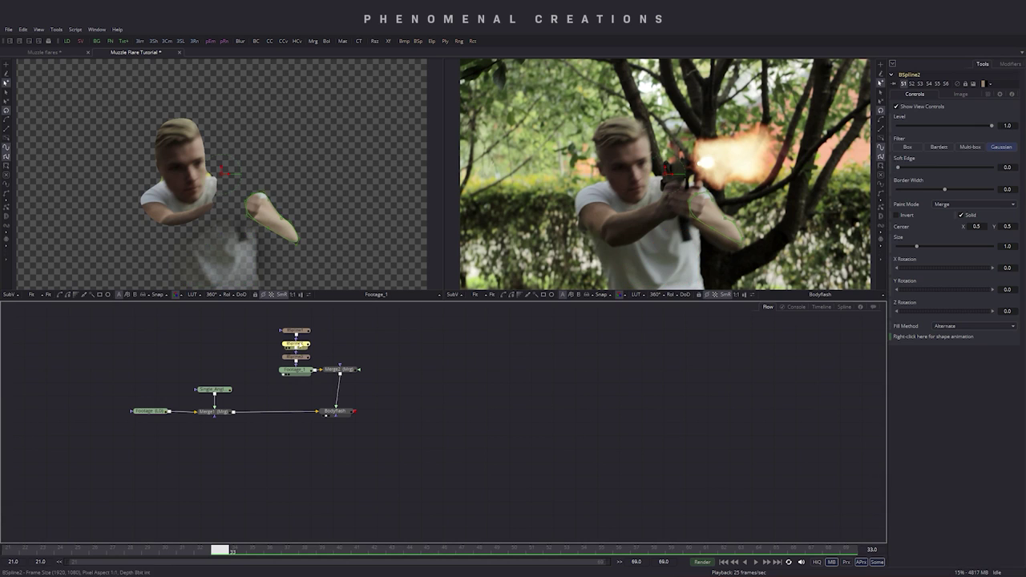
pyautogui.moveTo(897, 168); pyautogui.dragTo(914, 168)
pyautogui.moveTo(992, 126); pyautogui.dragTo(932, 140)
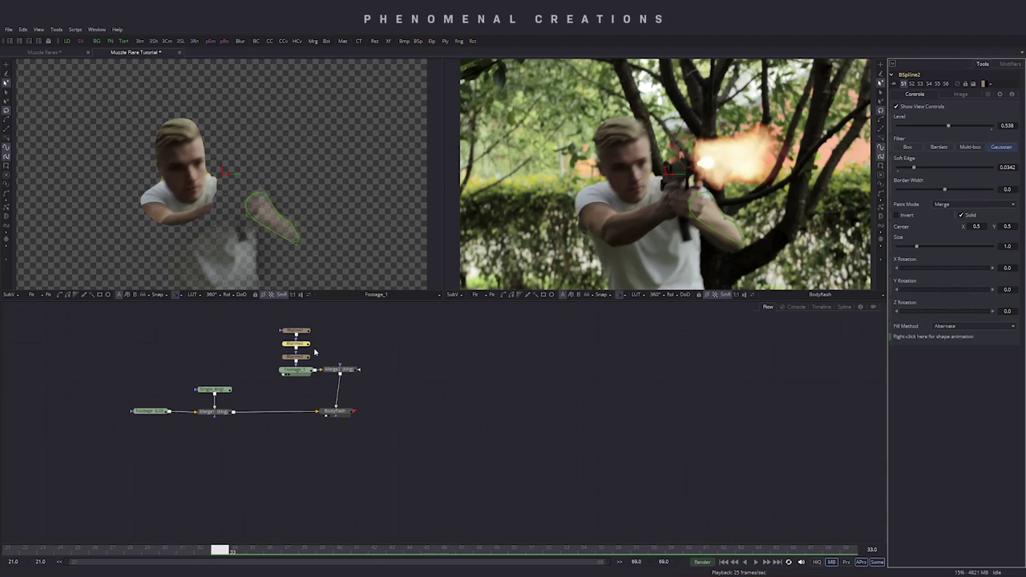
# - Soften the head mask edge, frame the masked footage, and move Merge2 further right
pyautogui.click(296, 330)
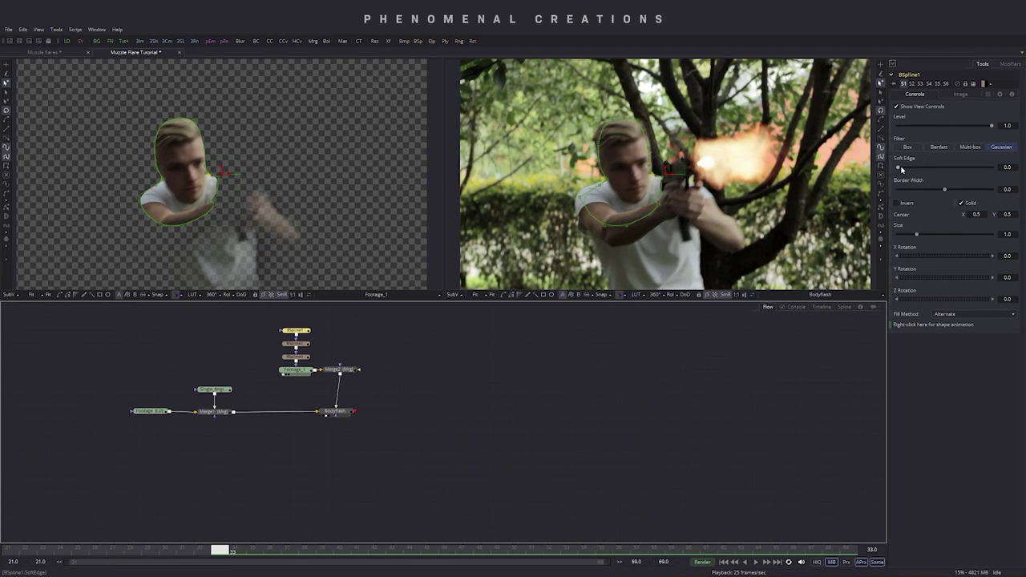
pyautogui.moveTo(901, 168)
pyautogui.mouseDown()
pyautogui.moveTo(929, 165)
pyautogui.moveTo(906, 166)
pyautogui.mouseUp()
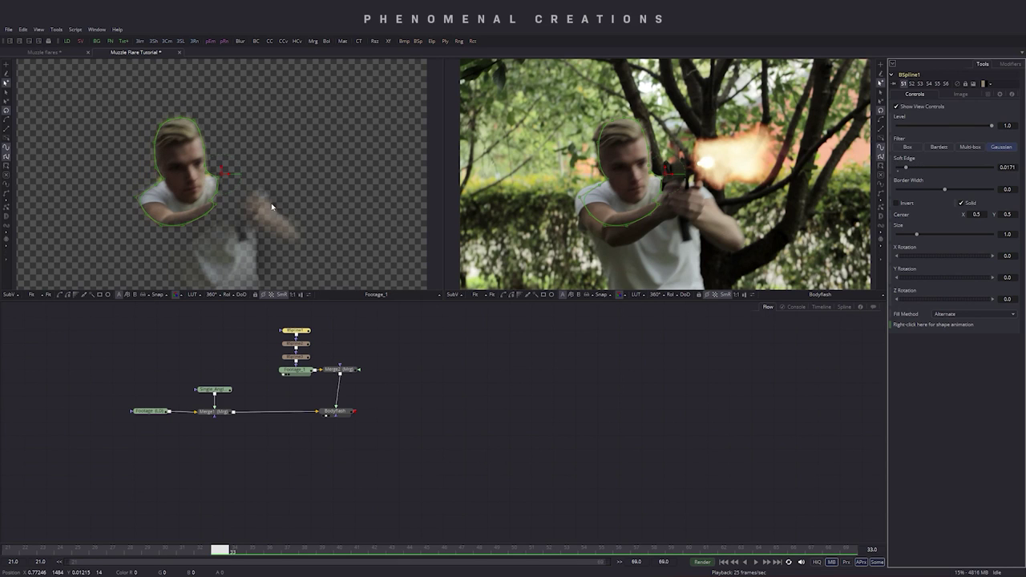
pyautogui.moveTo(315, 235); pyautogui.dragTo(330, 196)
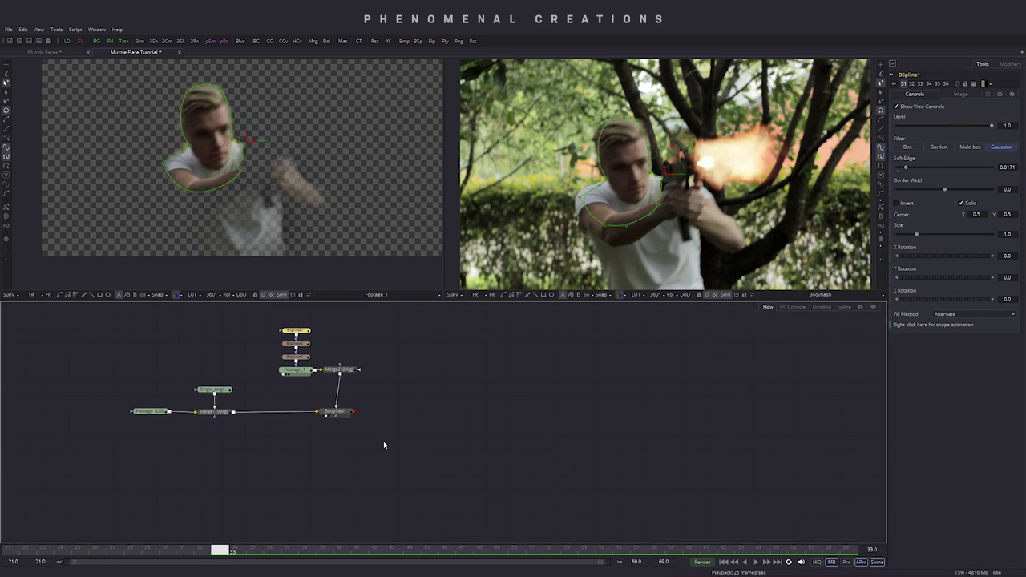
pyautogui.moveTo(339, 370); pyautogui.dragTo(383, 371)
pyautogui.click(295, 371)
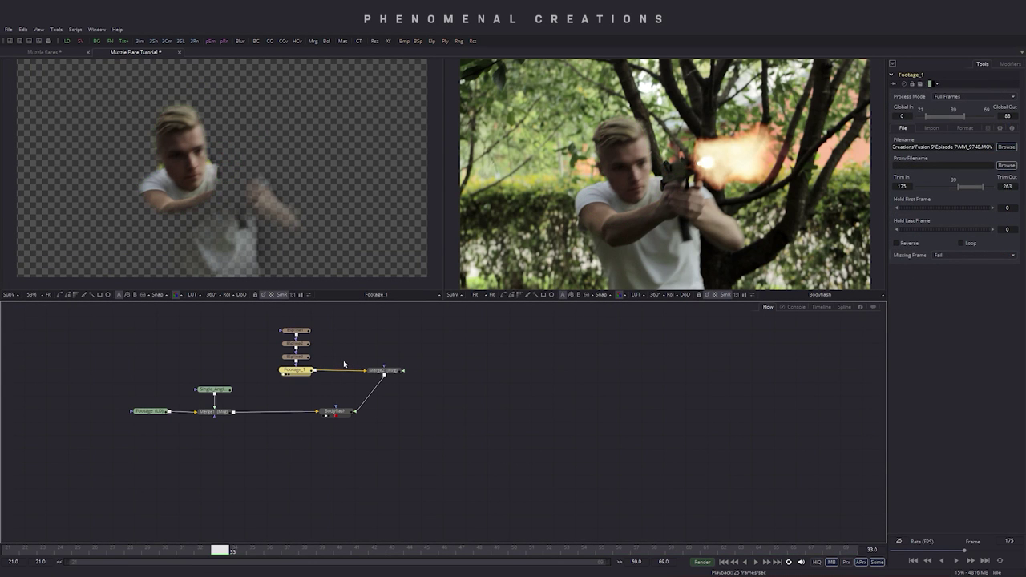
# - Insert a Color Corrector after Footage_1 with gain about 1.58 and a slight warm tint
pyautogui.hotkey('ctrl', 'space')
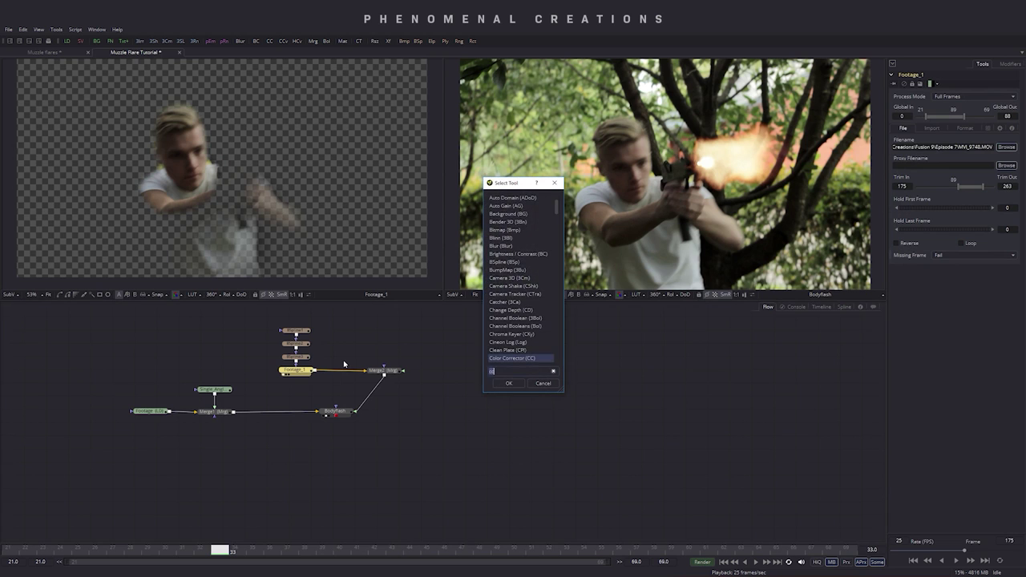
pyautogui.write('cc')
pyautogui.press('Return')
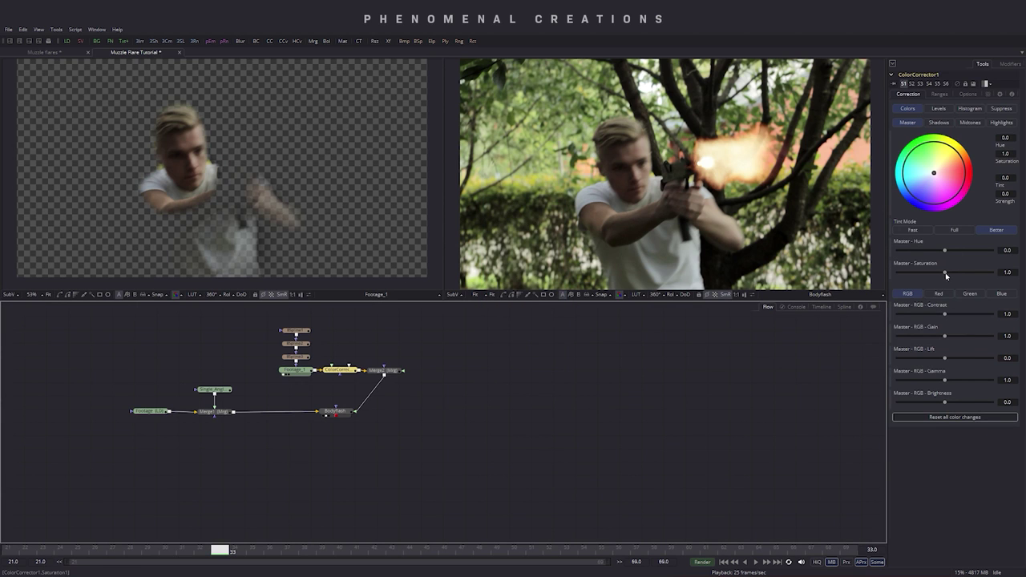
pyautogui.moveTo(948, 338); pyautogui.dragTo(953, 336)
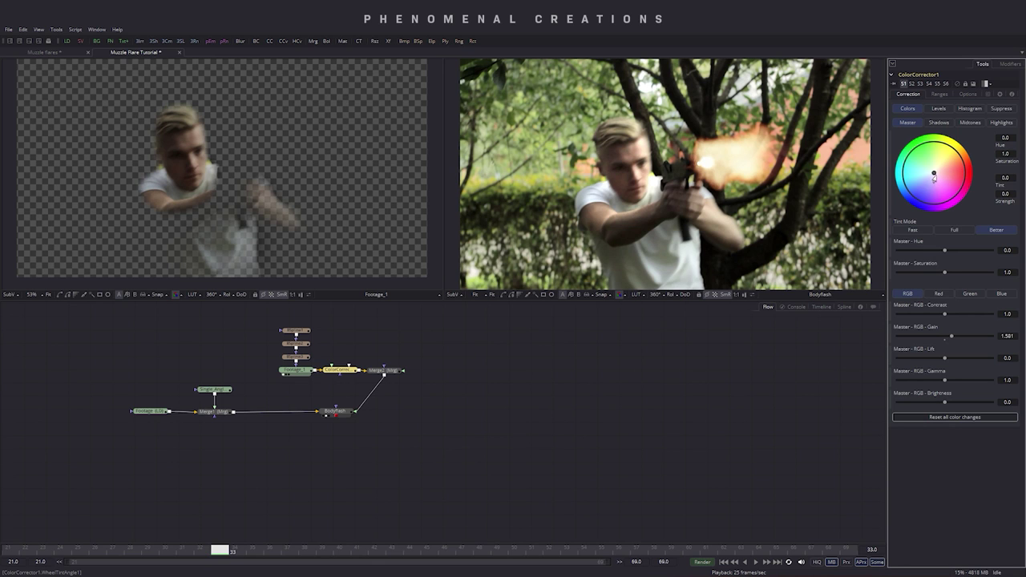
pyautogui.moveTo(934, 178); pyautogui.dragTo(939, 171)
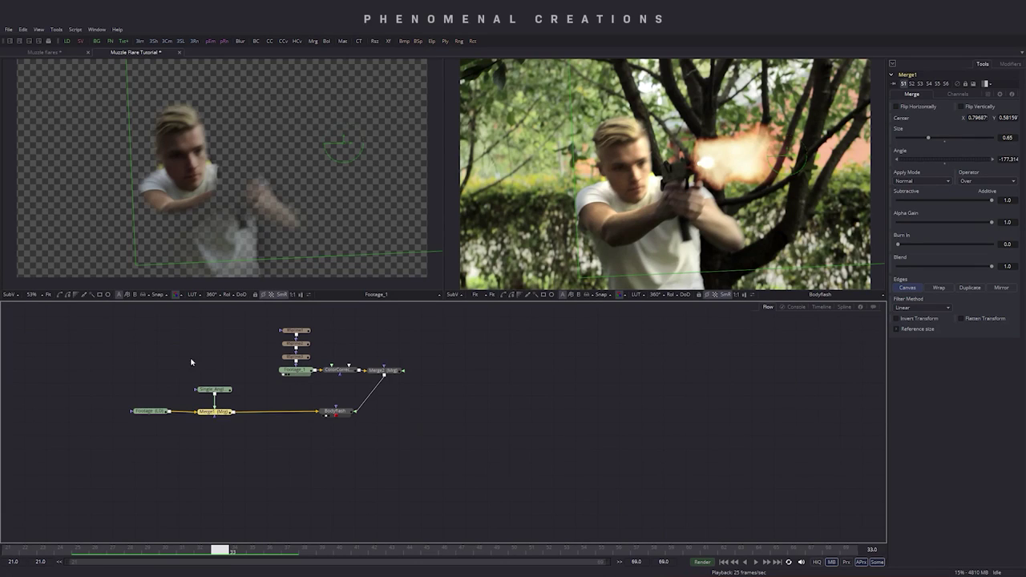
# - Set Merge1's apply mode to Screen, then select Merge2 and check frames 33–34
pyautogui.moveTo(190, 359); pyautogui.dragTo(249, 435)
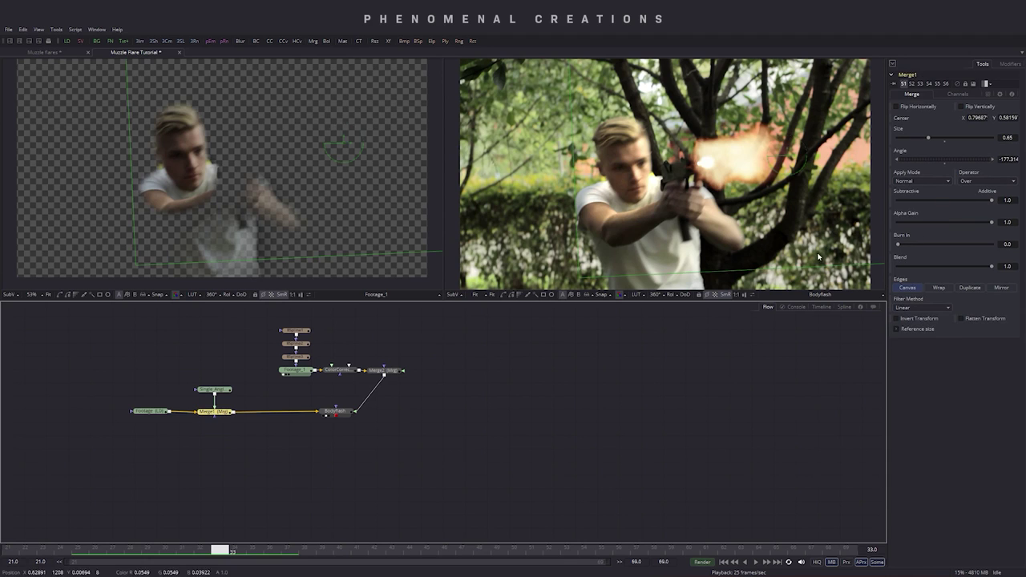
pyautogui.click(922, 181)
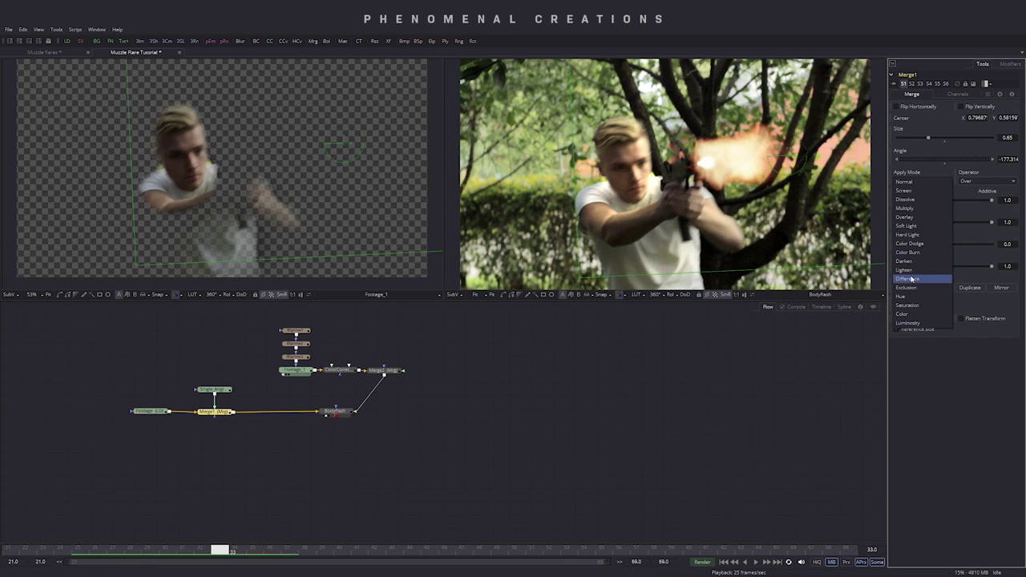
pyautogui.click(910, 190)
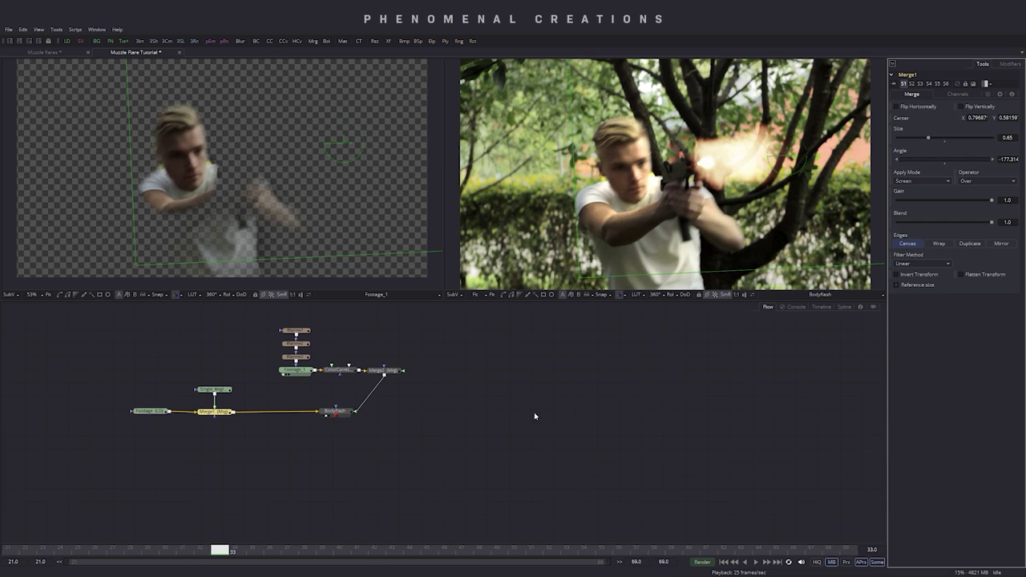
pyautogui.click(384, 371)
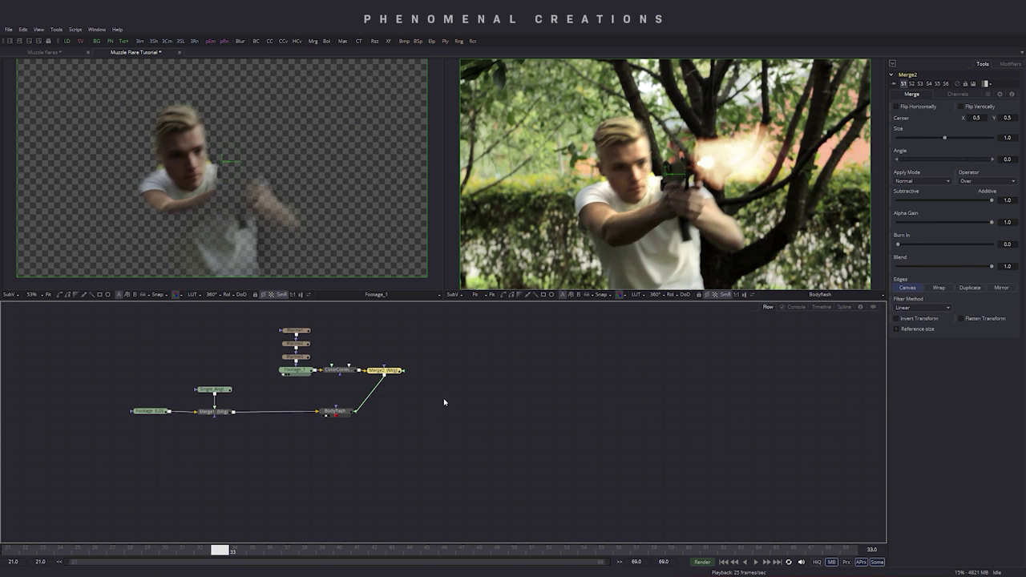
pyautogui.moveTo(221, 553)
pyautogui.mouseDown()
pyautogui.moveTo(425, 553)
pyautogui.moveTo(170, 552)
pyautogui.moveTo(219, 552)
pyautogui.mouseUp()
# - Rename the Footage_1 node to GLOW
pyautogui.click(575, 363)
pyautogui.click(822, 307)
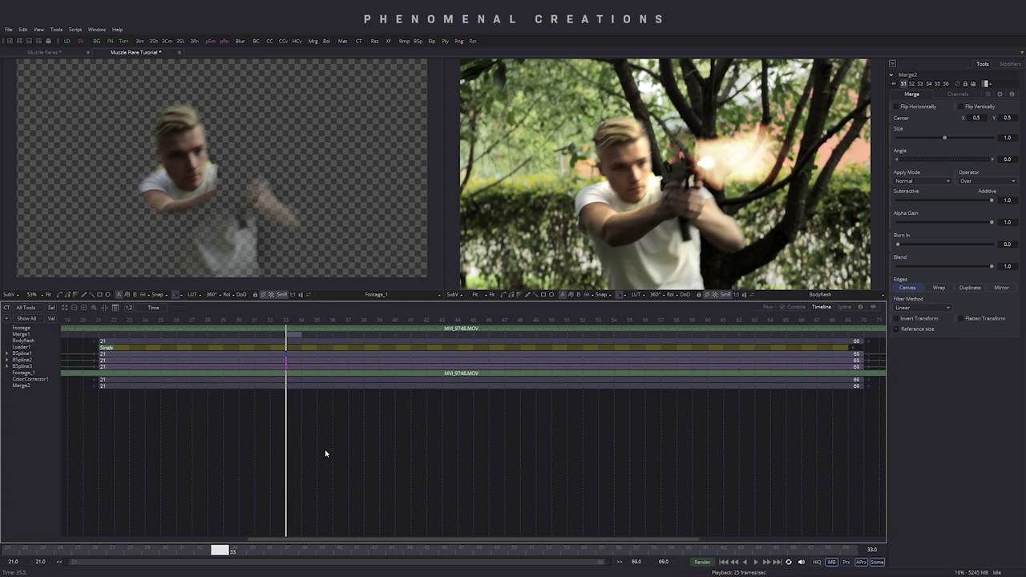
pyautogui.click(768, 307)
pyautogui.click(383, 370)
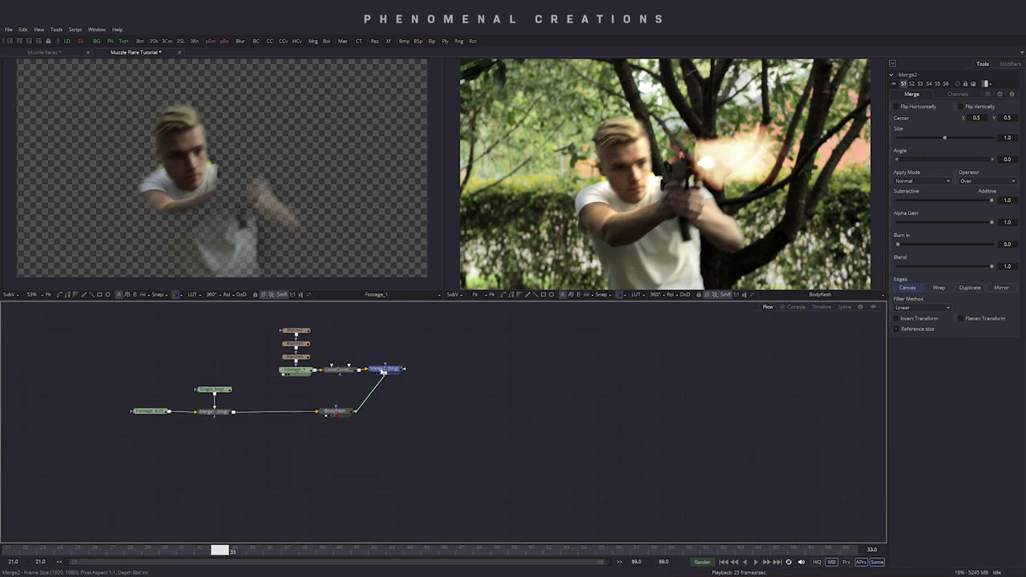
pyautogui.click(298, 371)
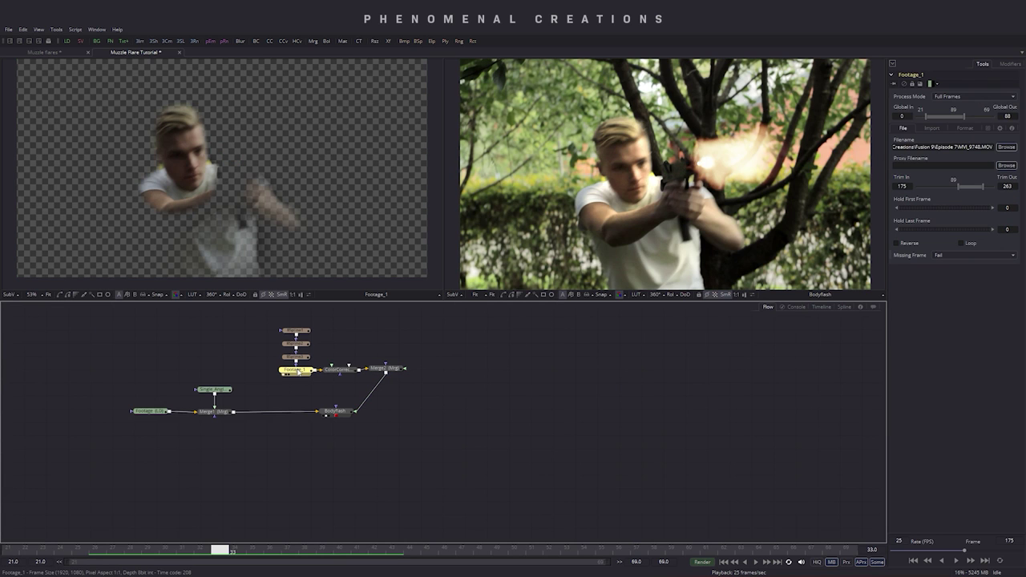
pyautogui.press('F2')
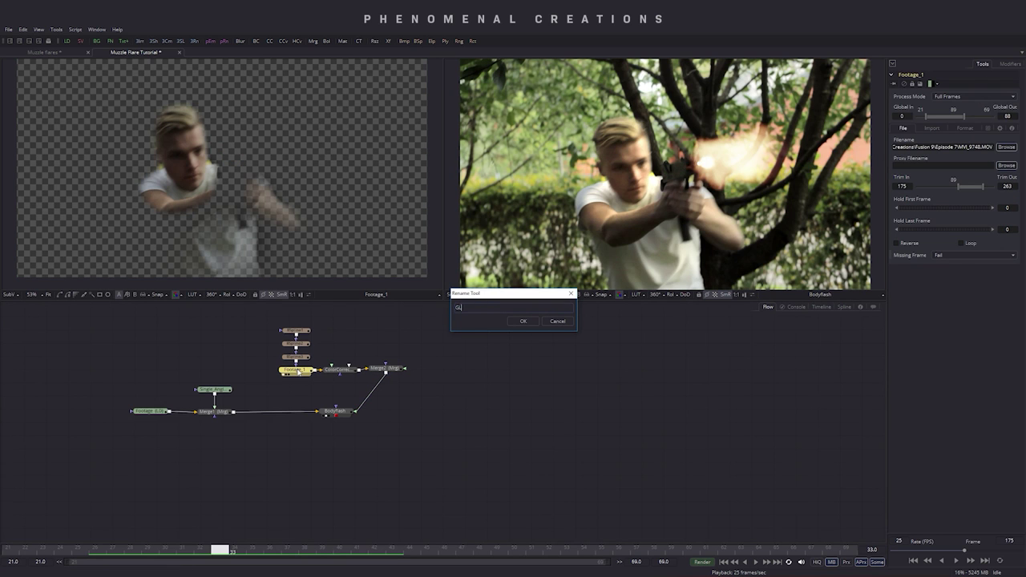
pyautogui.press('Return')
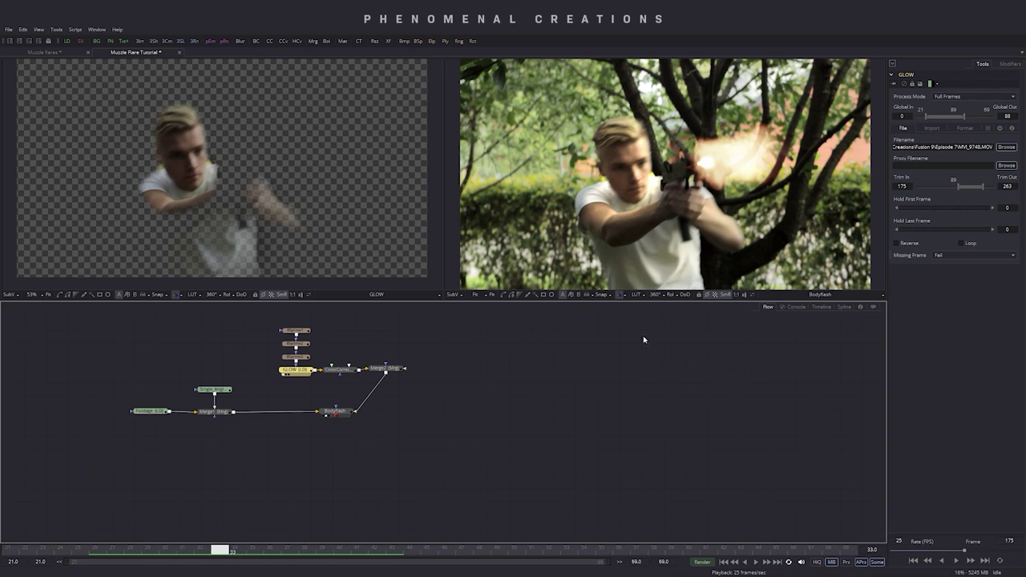
# - Trim the GLOW clip in the timeline to run from frame 33 to 35
pyautogui.click(820, 308)
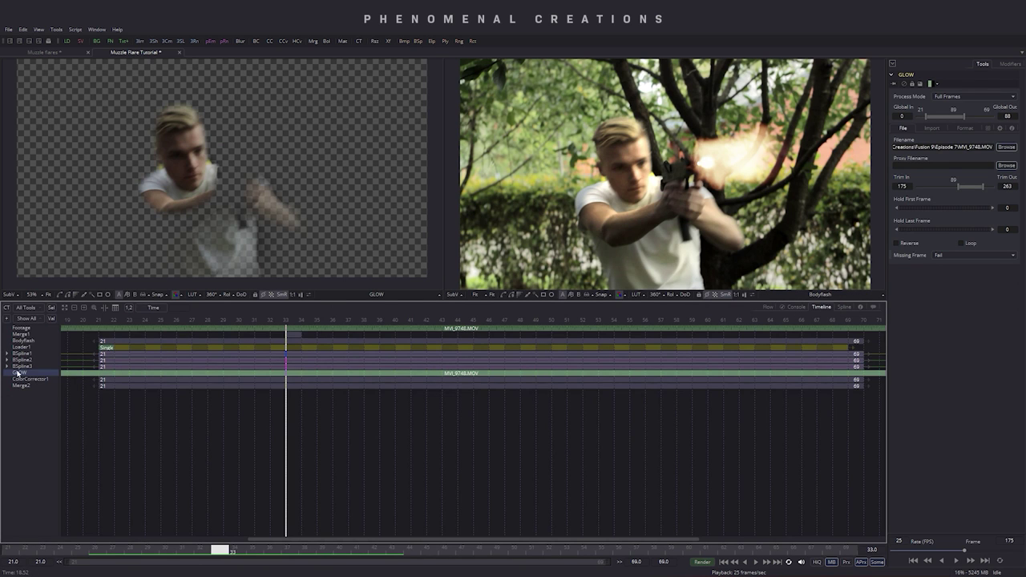
pyautogui.hscroll(-10, 101, 373)
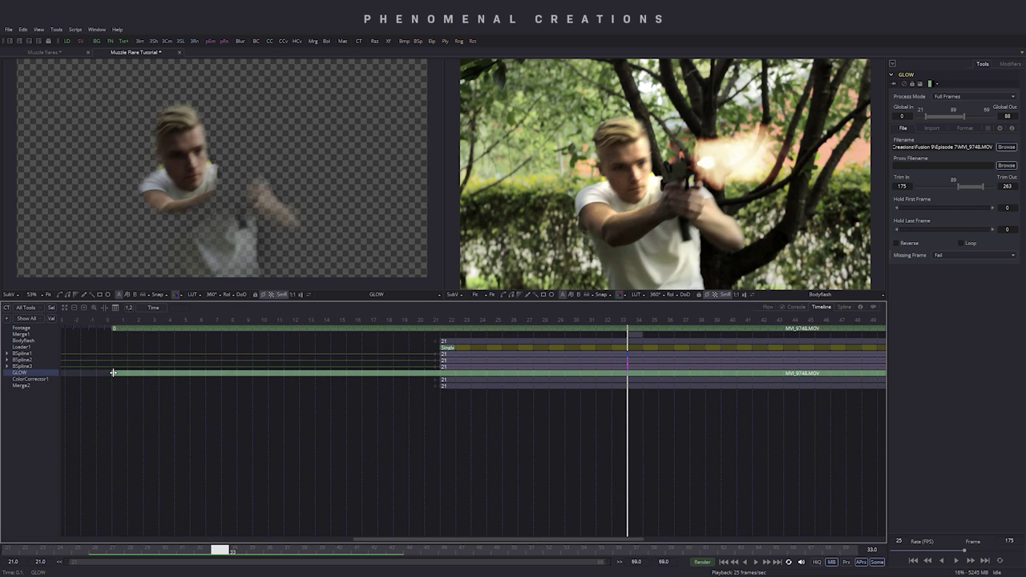
pyautogui.moveTo(112, 373); pyautogui.dragTo(626, 378)
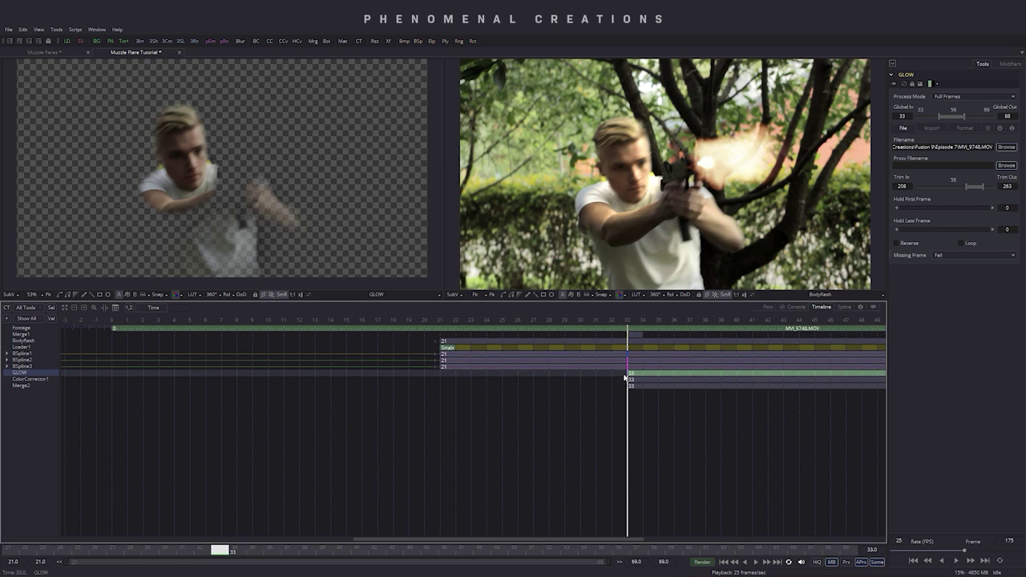
pyautogui.hscroll(10, 619, 377)
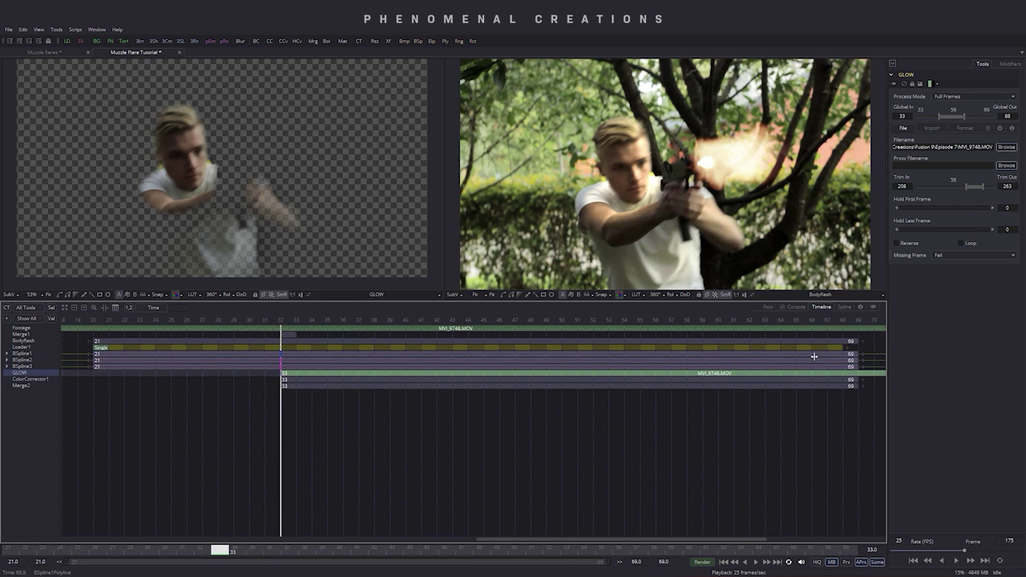
pyautogui.hscroll(10, 807, 372)
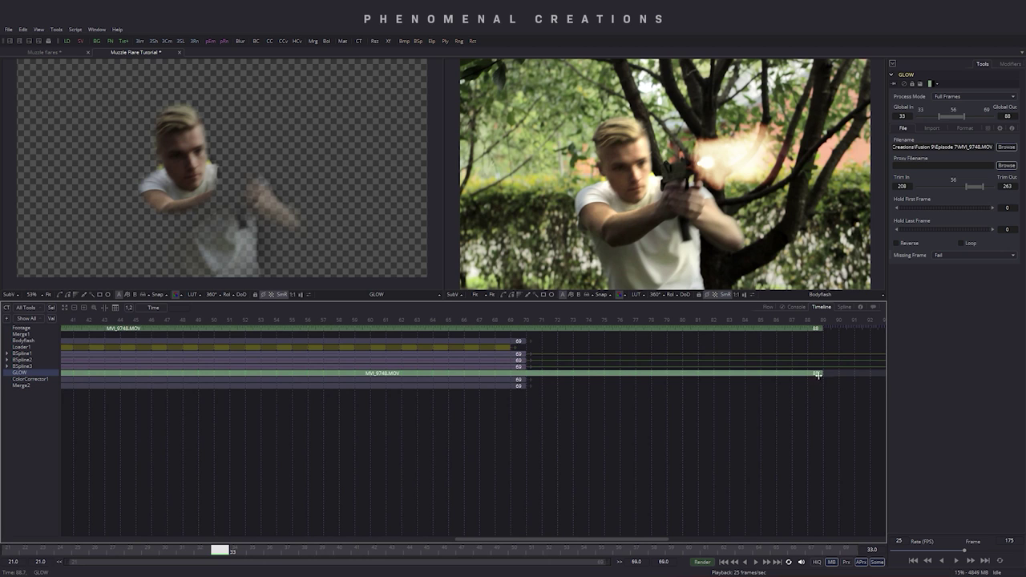
pyautogui.moveTo(823, 372); pyautogui.dragTo(135, 374)
pyautogui.hscroll(-8, 152, 393)
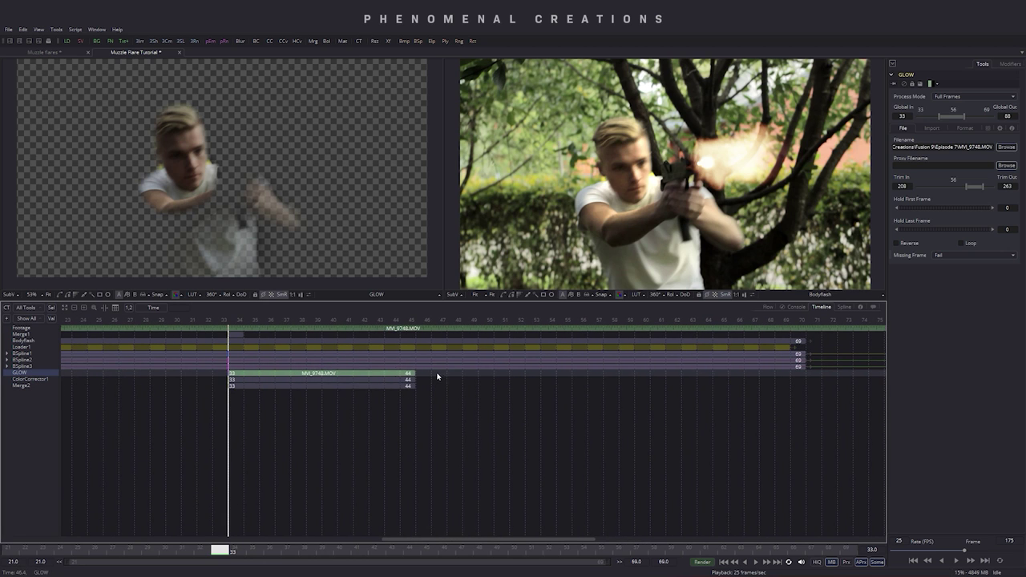
pyautogui.moveTo(415, 373); pyautogui.dragTo(260, 381)
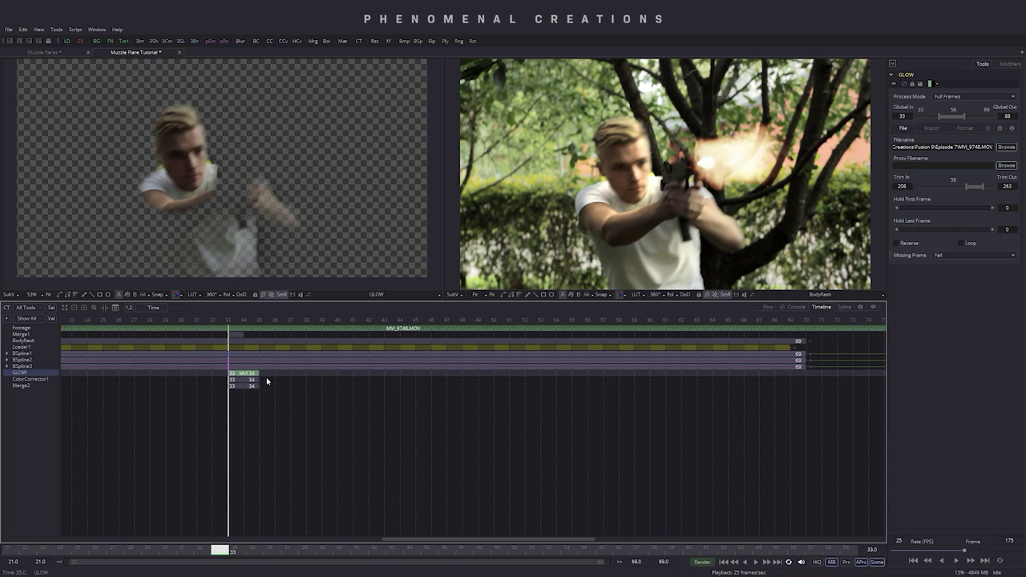
pyautogui.moveTo(265, 380); pyautogui.dragTo(267, 374)
pyautogui.click(263, 381)
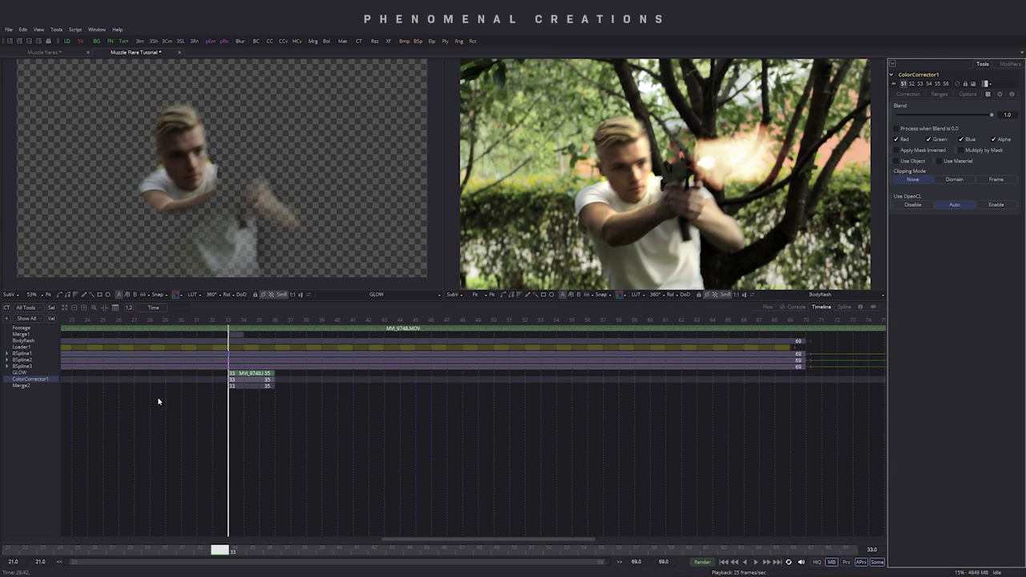
# - Keyframe ColorCorrector1's Blend at 0.718 (frame 33), 0.316 (frame 34) and 0.216 (frame 35)
pyautogui.rightClick(902, 108)
pyautogui.click(913, 118)
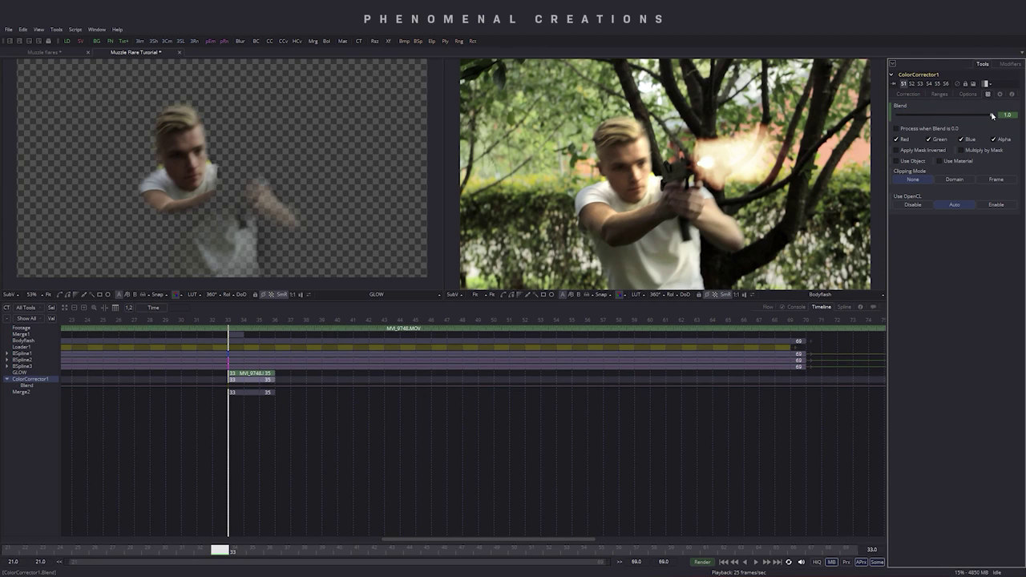
pyautogui.moveTo(993, 117); pyautogui.dragTo(954, 138)
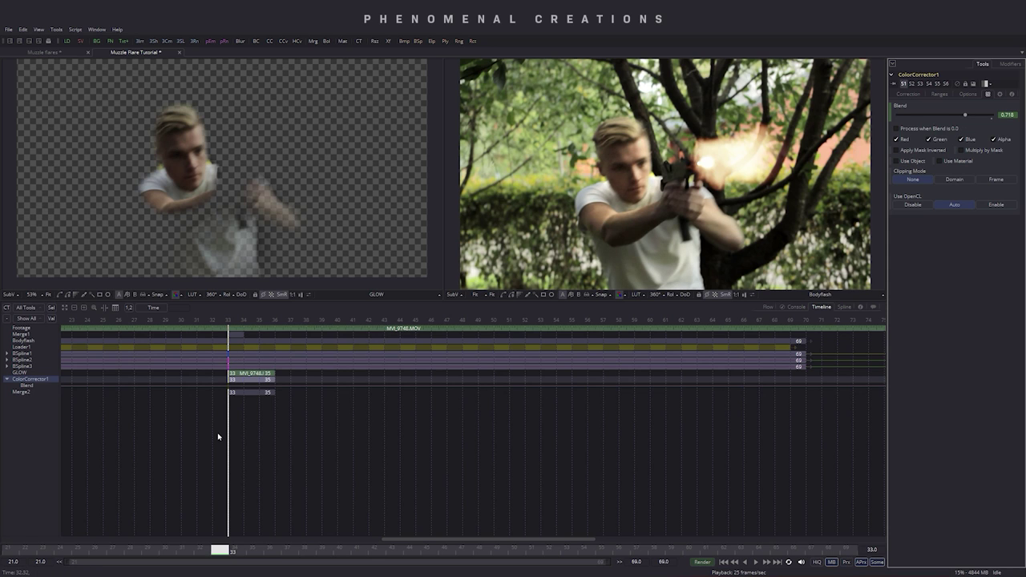
pyautogui.moveTo(227, 428); pyautogui.dragTo(244, 428)
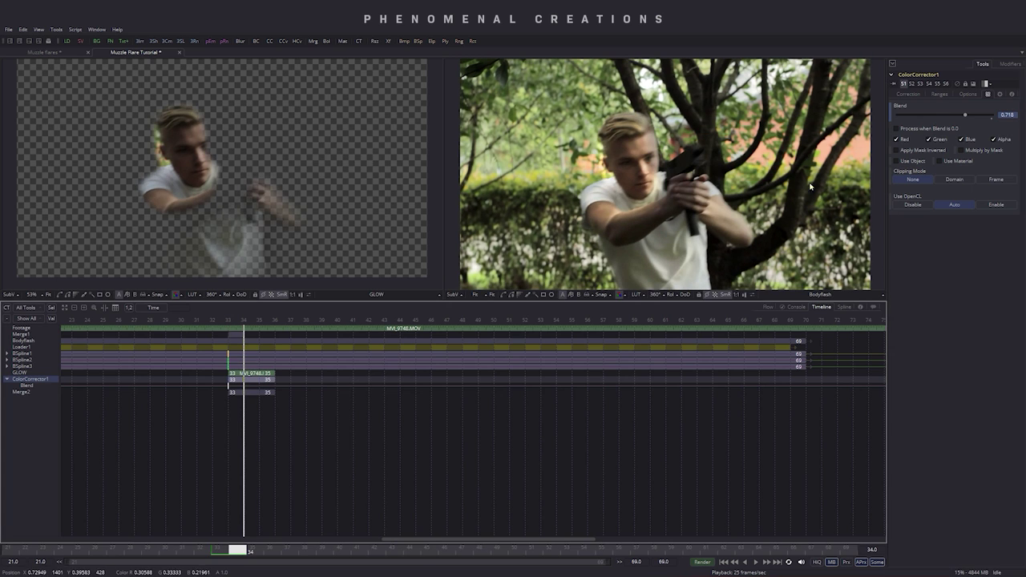
pyautogui.moveTo(966, 117); pyautogui.dragTo(939, 121)
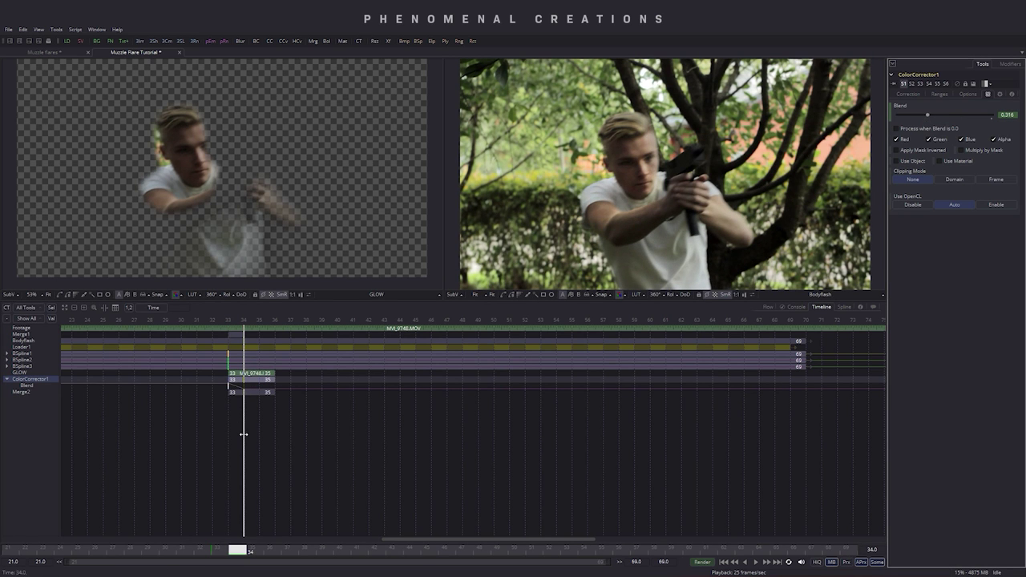
pyautogui.moveTo(244, 435); pyautogui.dragTo(259, 437)
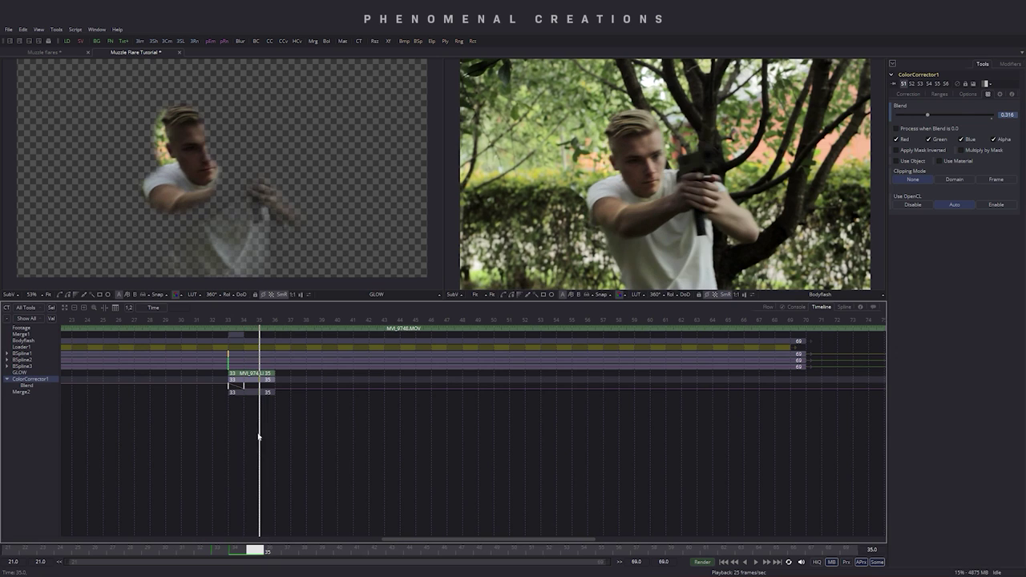
pyautogui.click(909, 116)
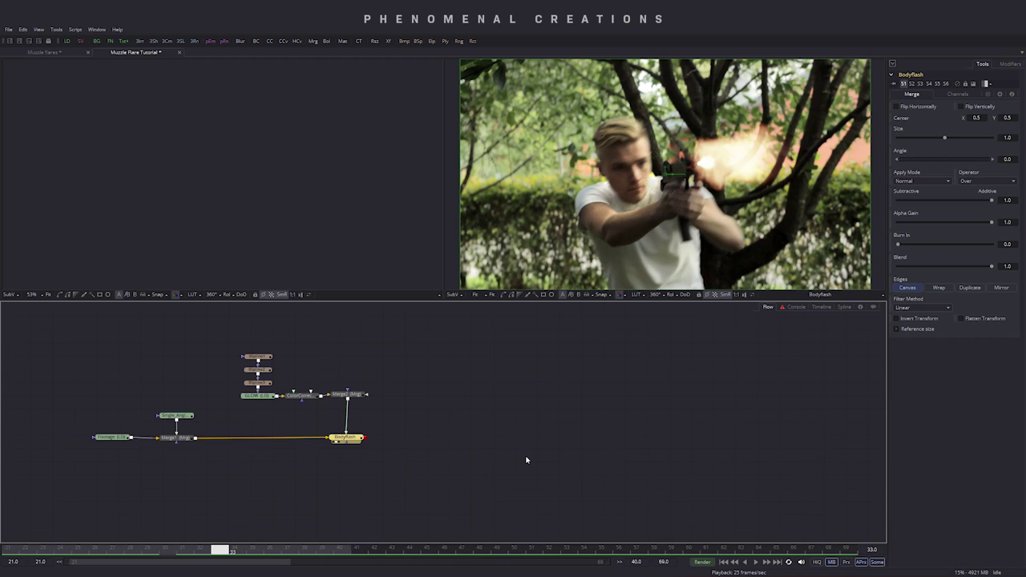
# - Insert a new Merge node in line right after Bodyflash
pyautogui.hotkey('ctrl', 'space')
pyautogui.write('merge')
pyautogui.press('Return')
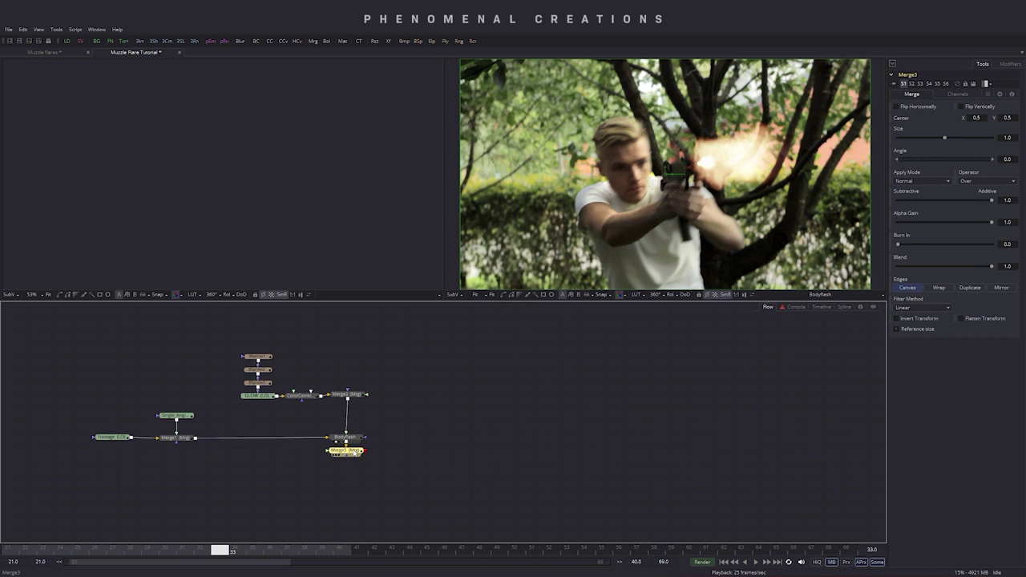
pyautogui.moveTo(355, 453); pyautogui.dragTo(441, 440)
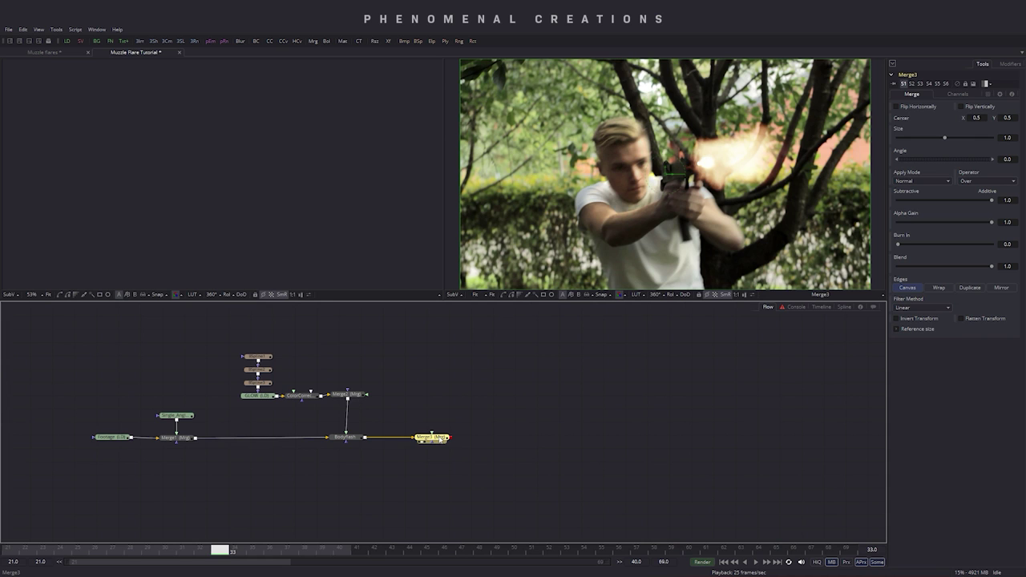
# - Rename the new merge to SMOKE and switch to the folder holding the smoke footage
pyautogui.press('F2')
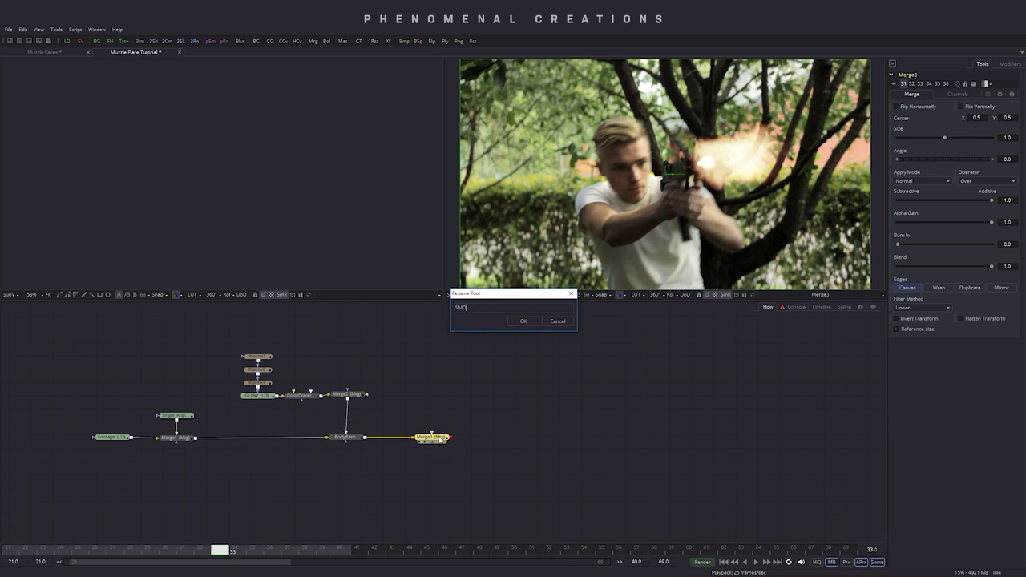
pyautogui.write('SMOKE')
pyautogui.press('Return')
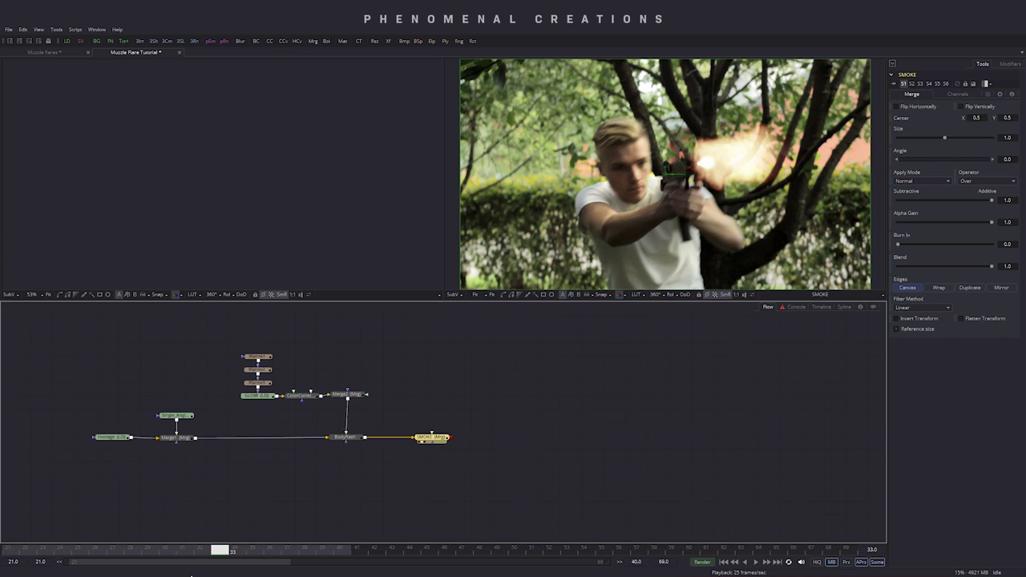
pyautogui.hotkey('alt', 'Tab')
# - Load the smoke puff footage into the flow and connect it to the SMOKE merge
pyautogui.moveTo(204, 197); pyautogui.dragTo(425, 395)
pyautogui.click(561, 369)
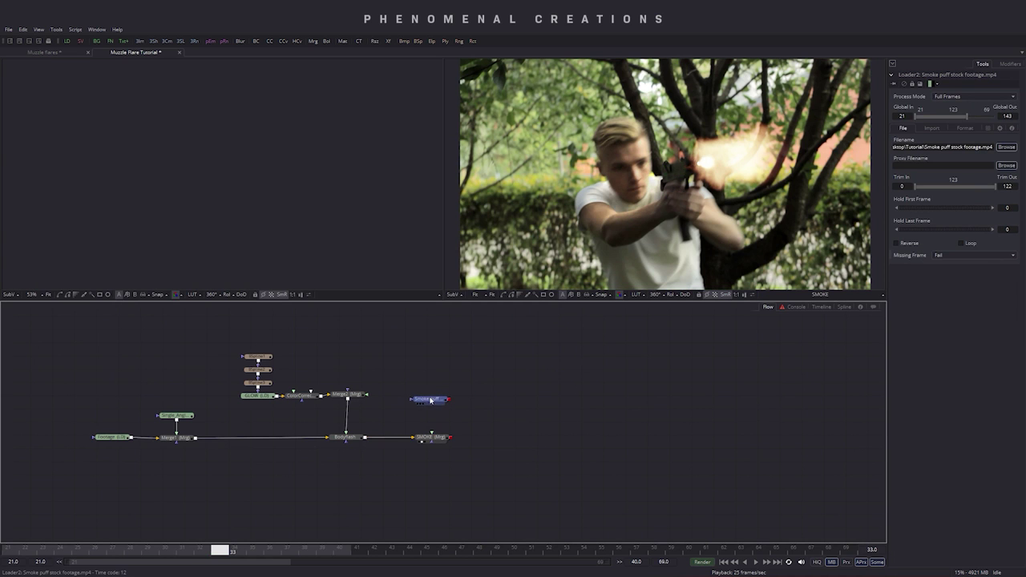
pyautogui.click(430, 394)
pyautogui.press('1')
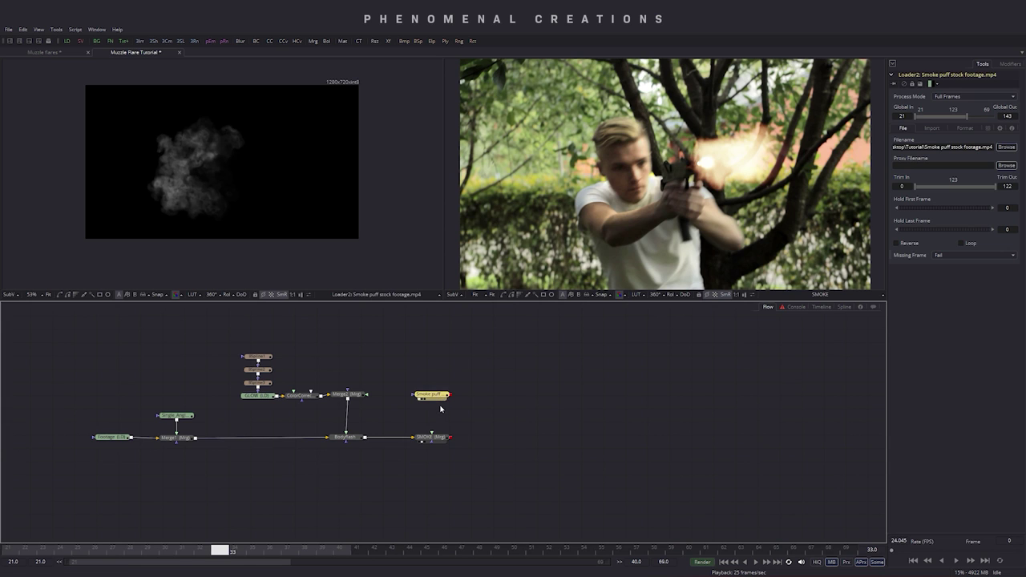
pyautogui.moveTo(451, 397); pyautogui.dragTo(440, 443)
# - Set SMOKE's apply mode to Screen and move its centre up to the muzzle, about 0.654, 0.578
pyautogui.click(439, 441)
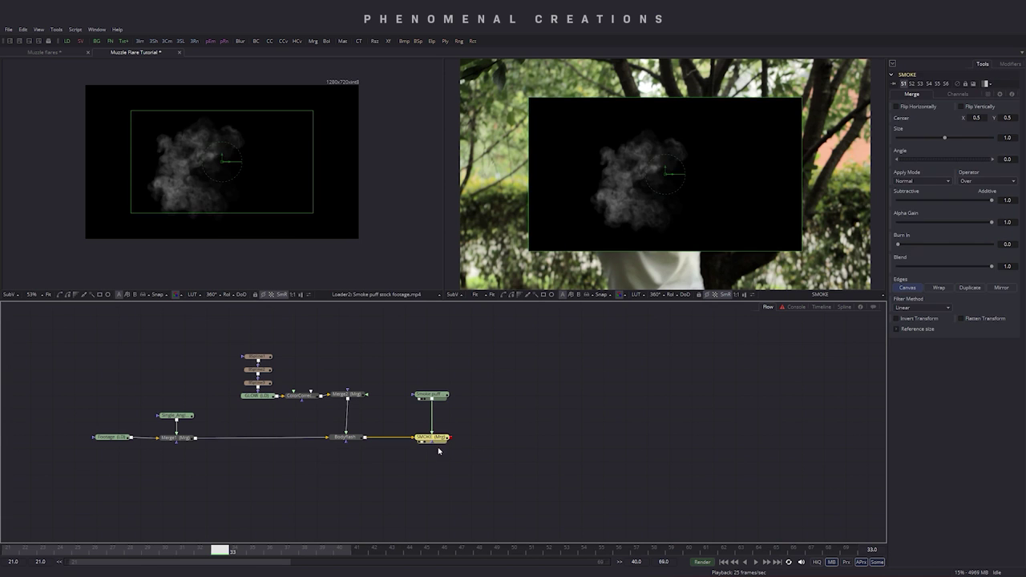
pyautogui.click(921, 185)
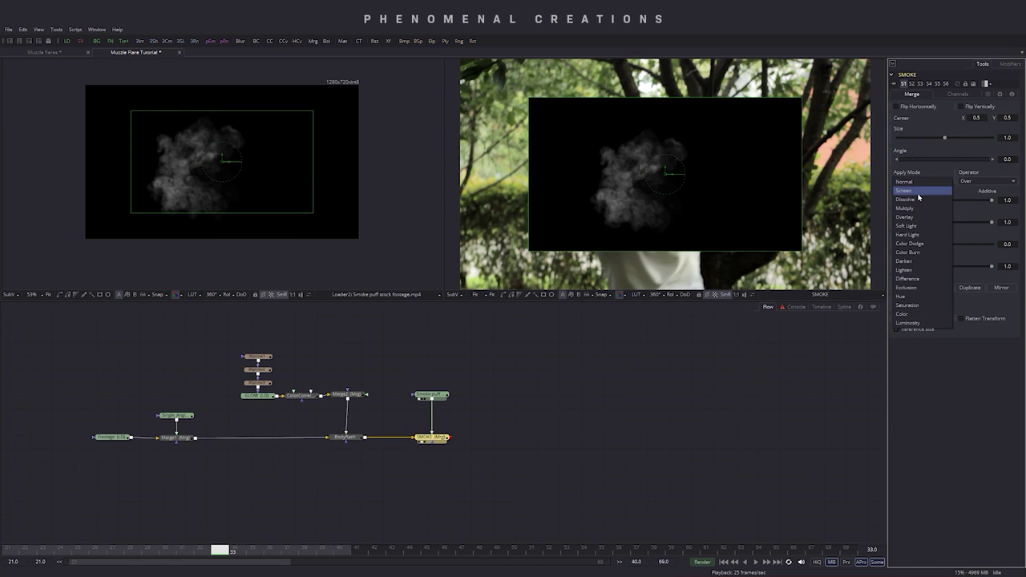
pyautogui.click(921, 193)
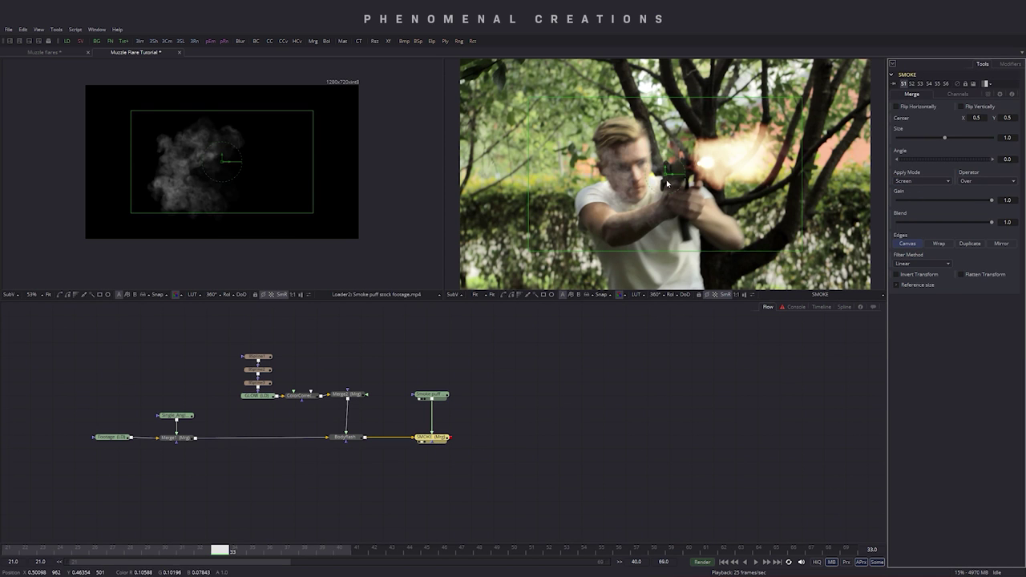
pyautogui.moveTo(672, 166); pyautogui.dragTo(728, 155)
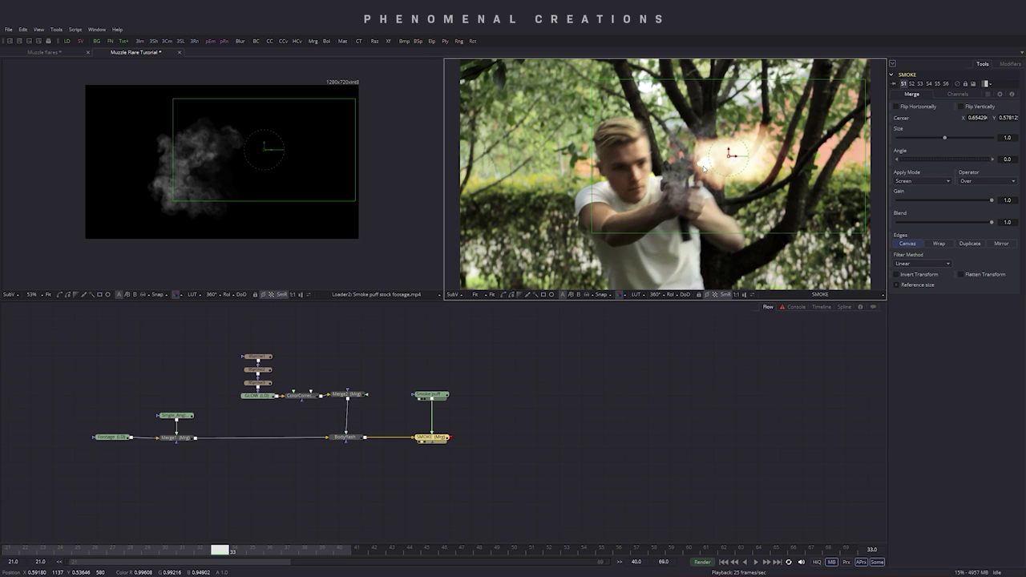
# - Slide the smoke puff clip in the timeline so it starts at frame 33 instead of 24
pyautogui.click(814, 308)
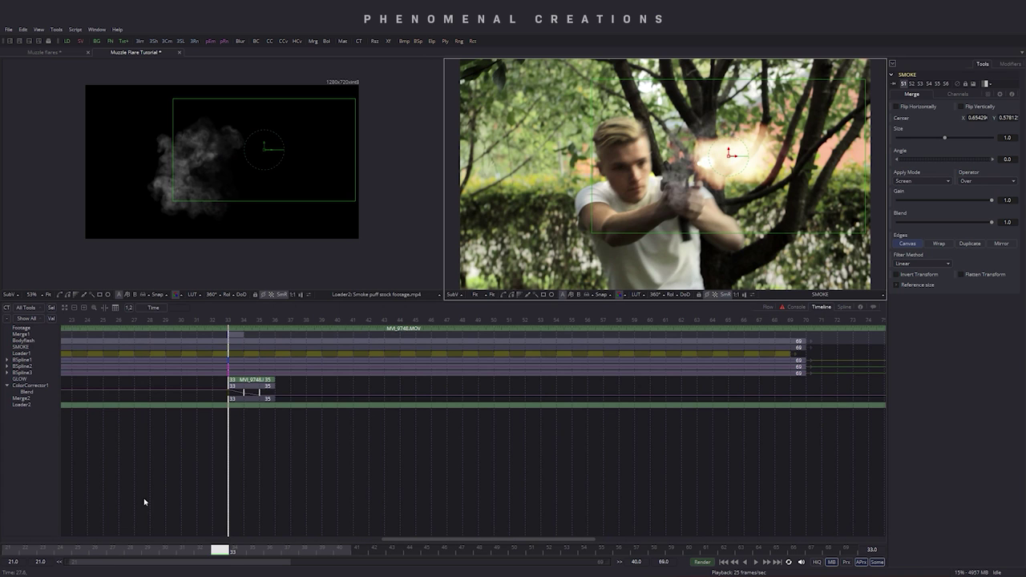
pyautogui.click(89, 406)
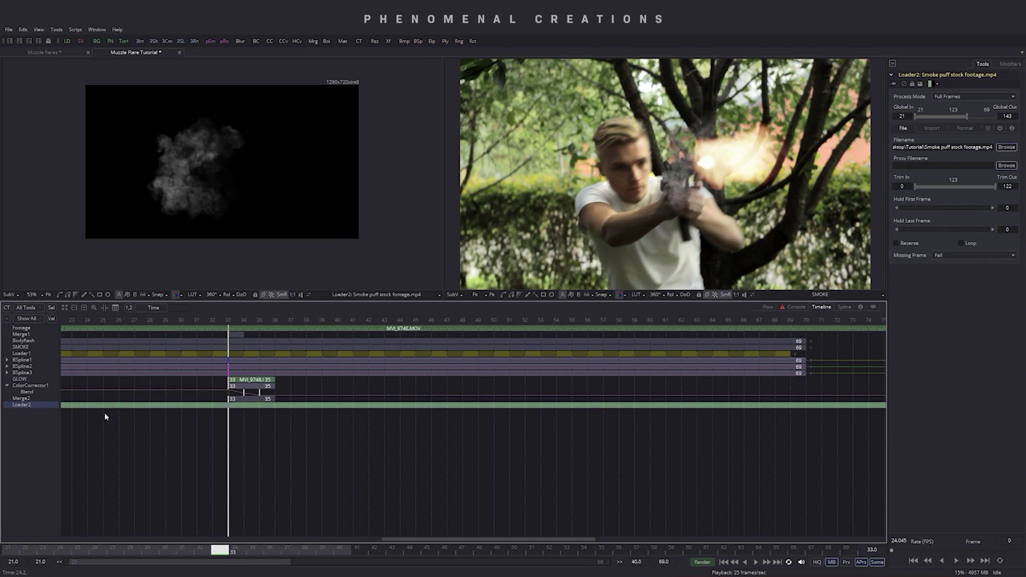
pyautogui.hscroll(-3, 120, 432)
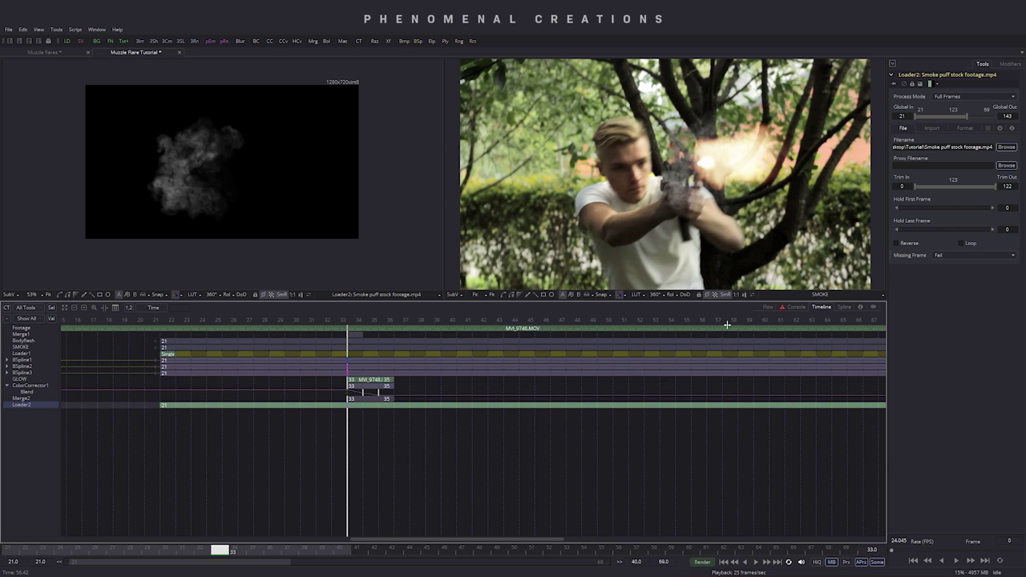
pyautogui.click(770, 308)
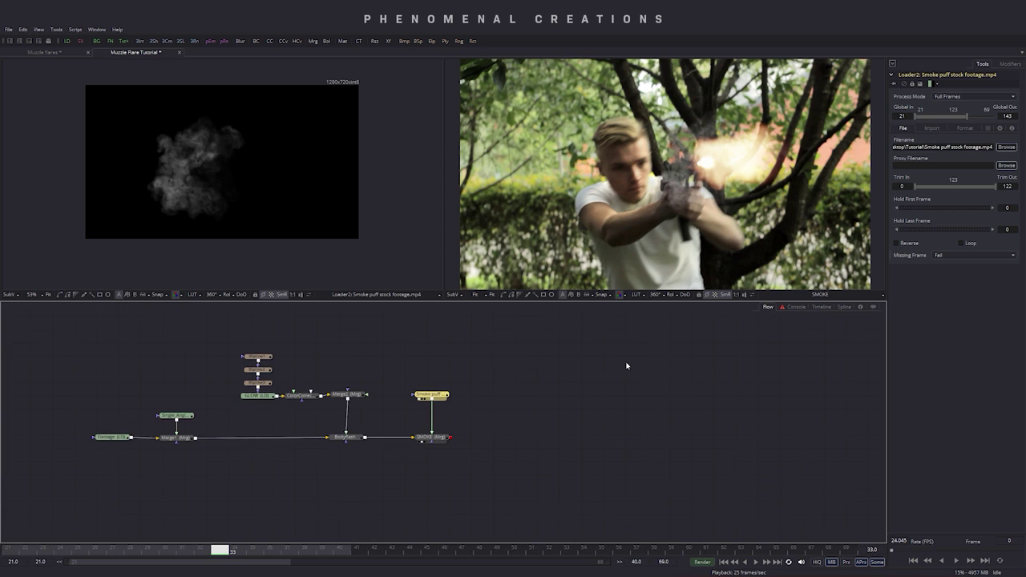
pyautogui.click(826, 308)
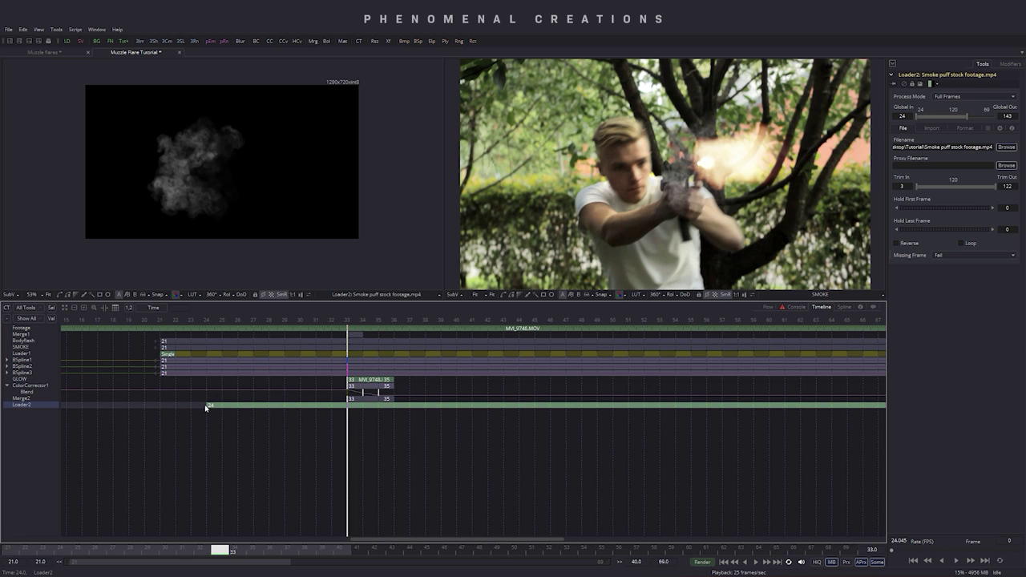
pyautogui.moveTo(347, 447); pyautogui.dragTo(207, 472)
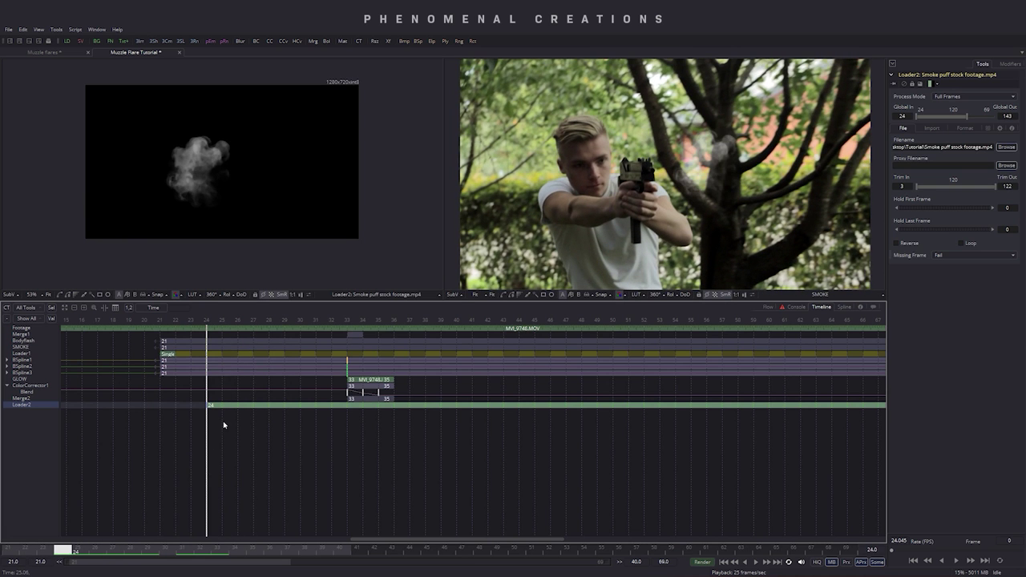
pyautogui.moveTo(229, 408); pyautogui.dragTo(360, 420)
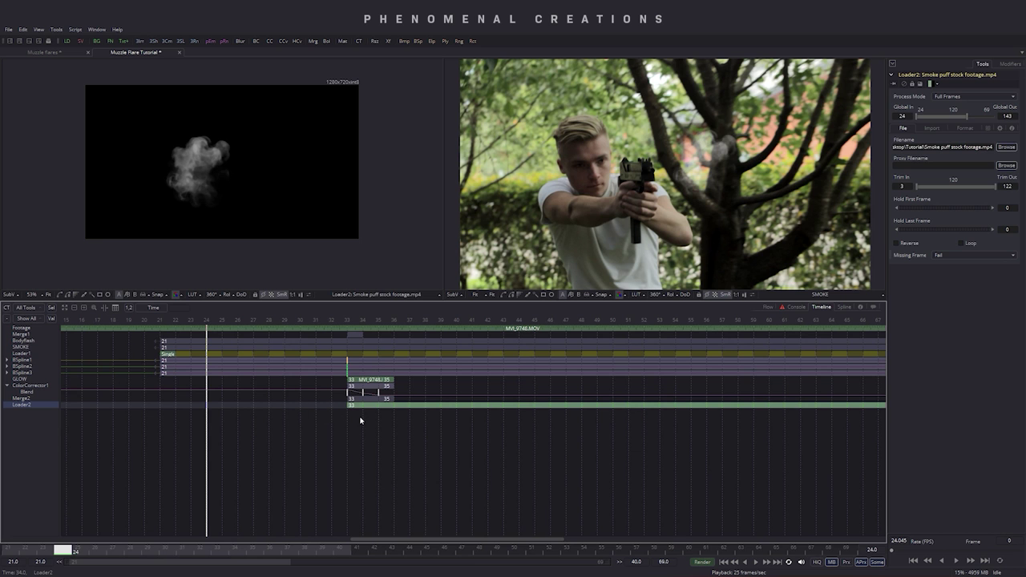
pyautogui.moveTo(206, 445); pyautogui.dragTo(376, 445)
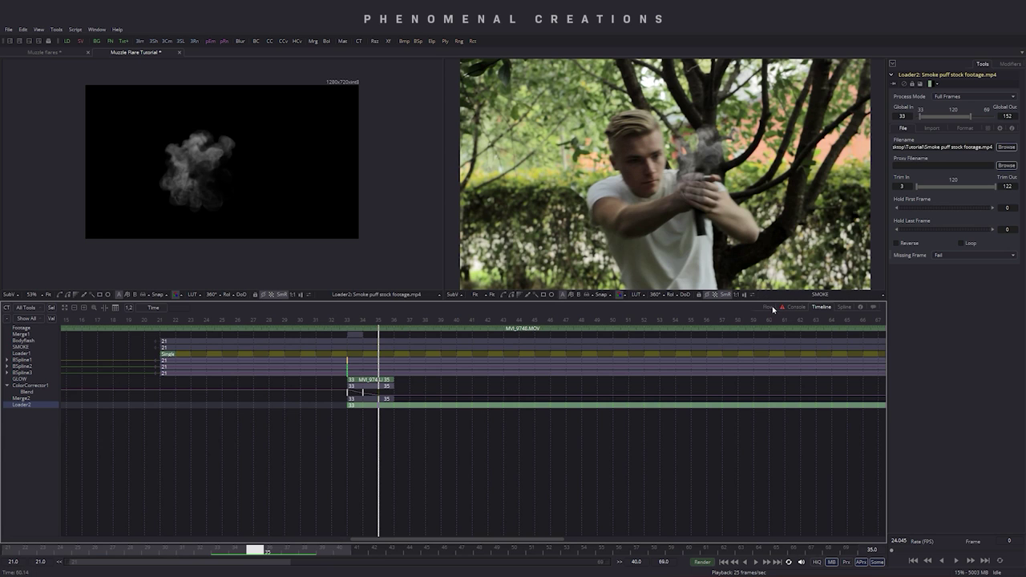
# - Enlarge the smoke in SMOKE to size 1.581 and nudge it further up-right
pyautogui.click(770, 308)
pyautogui.click(441, 438)
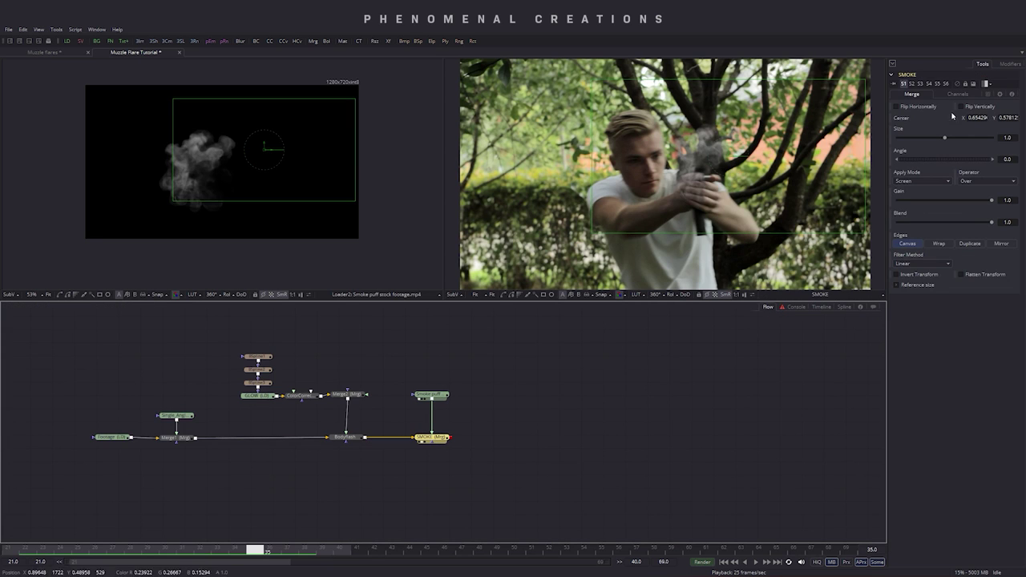
pyautogui.moveTo(944, 140); pyautogui.dragTo(952, 139)
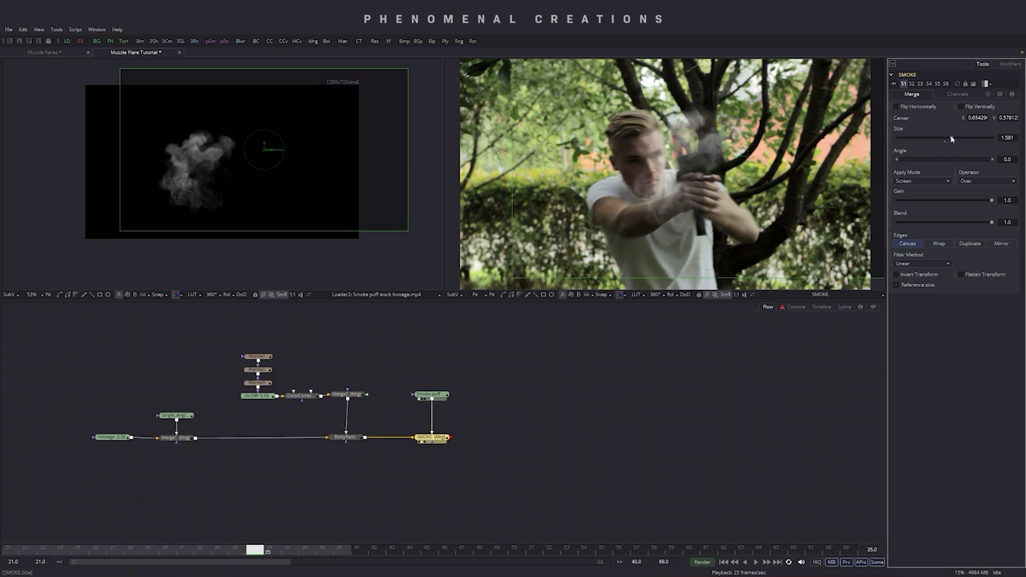
pyautogui.click(733, 154)
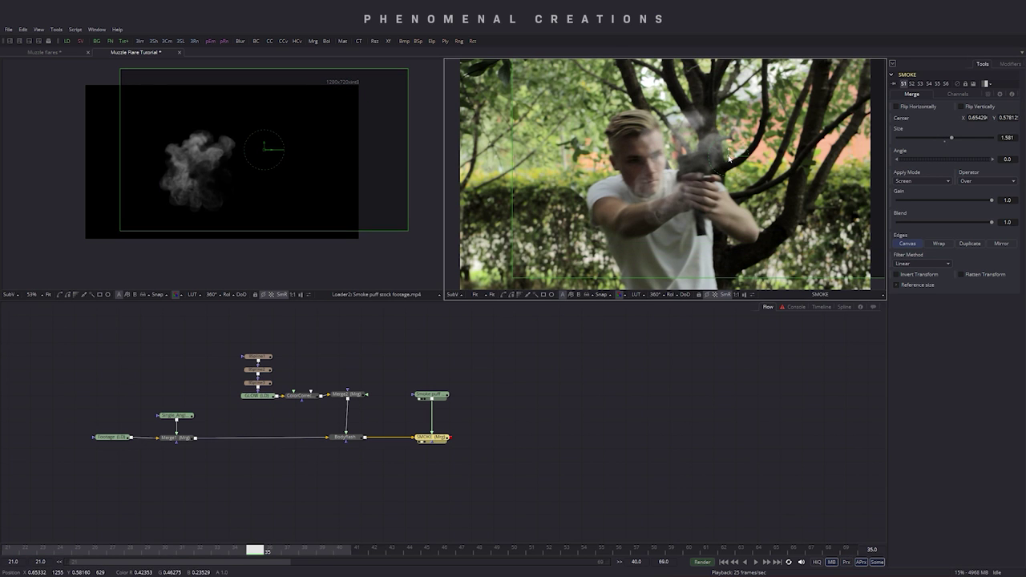
pyautogui.moveTo(738, 153); pyautogui.dragTo(746, 147)
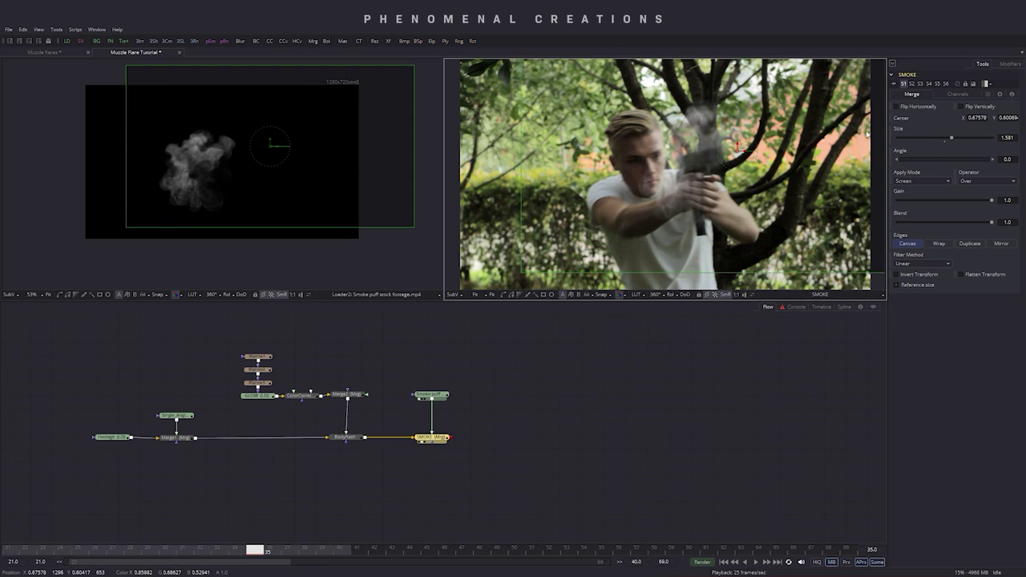
# - Keyframe SMOKE's Blend at 0.731, fading to 0 by frame 50
pyautogui.click(988, 94)
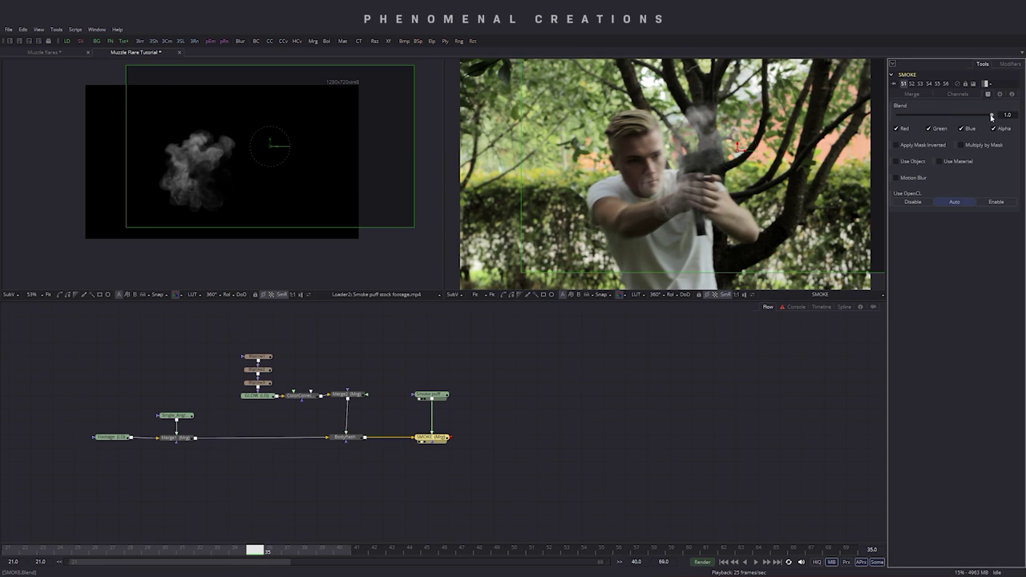
pyautogui.moveTo(987, 121); pyautogui.dragTo(961, 126)
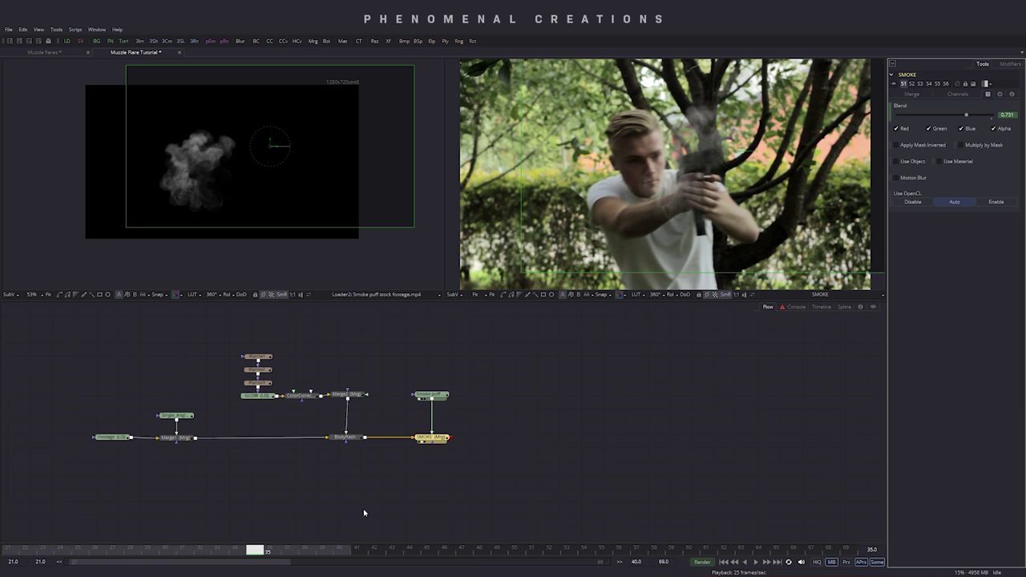
pyautogui.moveTo(264, 553); pyautogui.dragTo(518, 551)
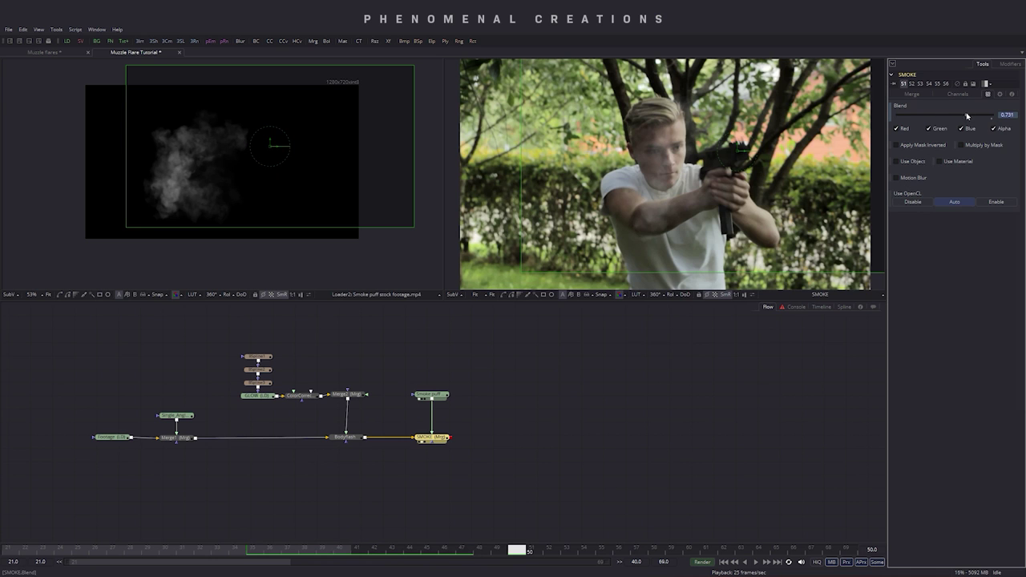
pyautogui.moveTo(967, 116); pyautogui.dragTo(898, 116)
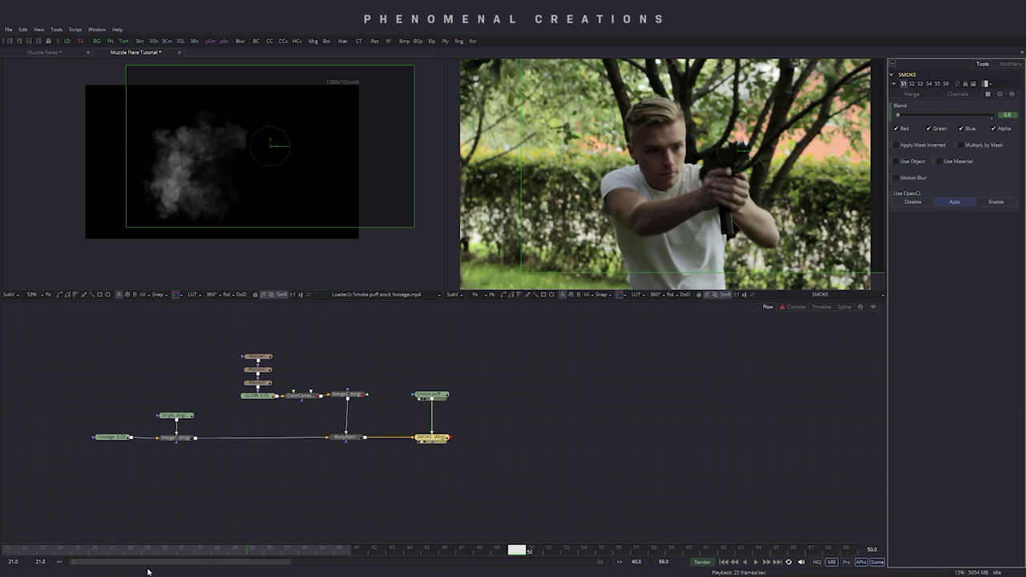
pyautogui.click(10, 554)
# - Play the composition from the start, then review frames 29 to 33 to check the smoke
pyautogui.press('space')
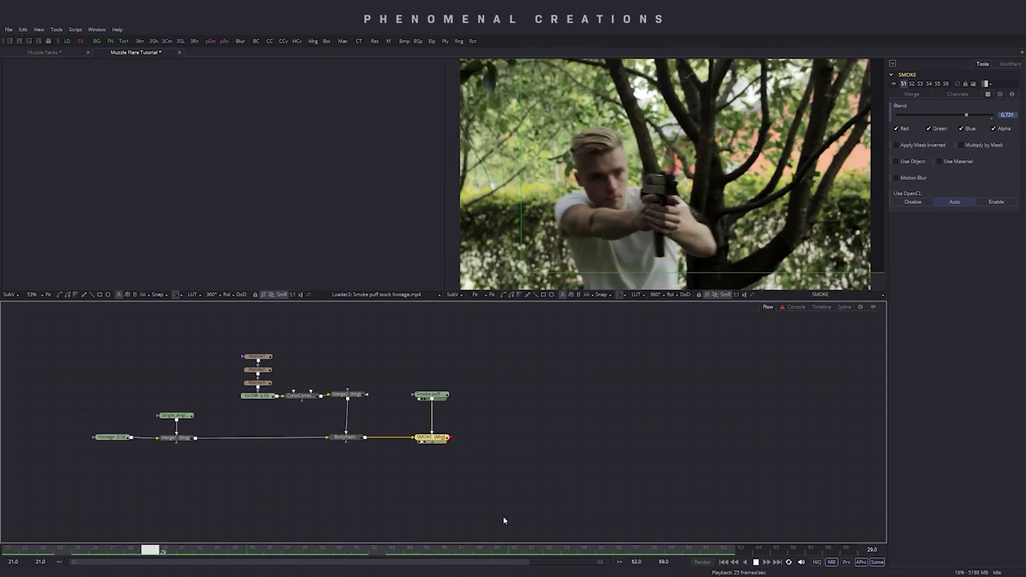
pyautogui.press('space')
pyautogui.click(145, 552)
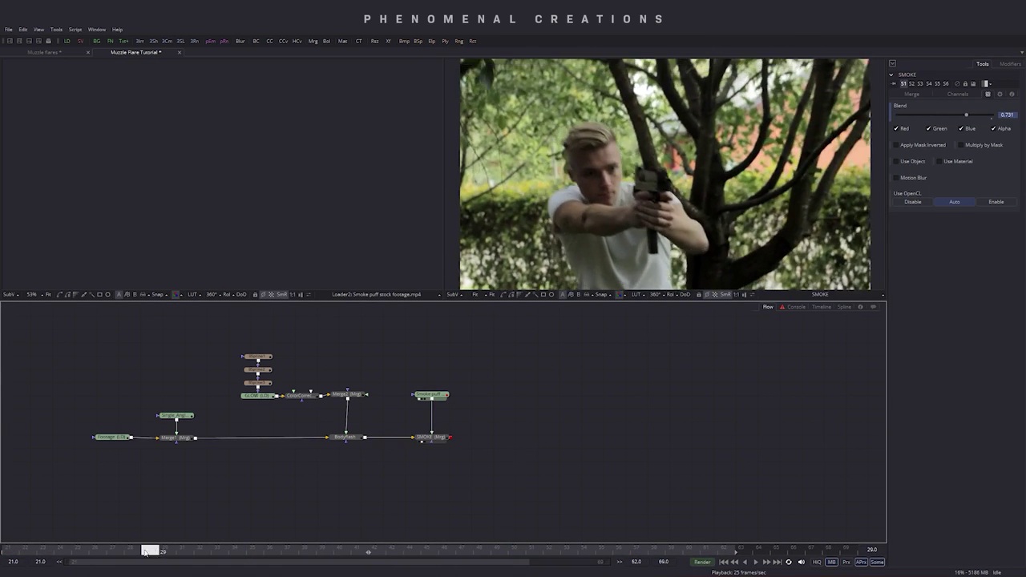
pyautogui.moveTo(145, 552); pyautogui.dragTo(224, 559)
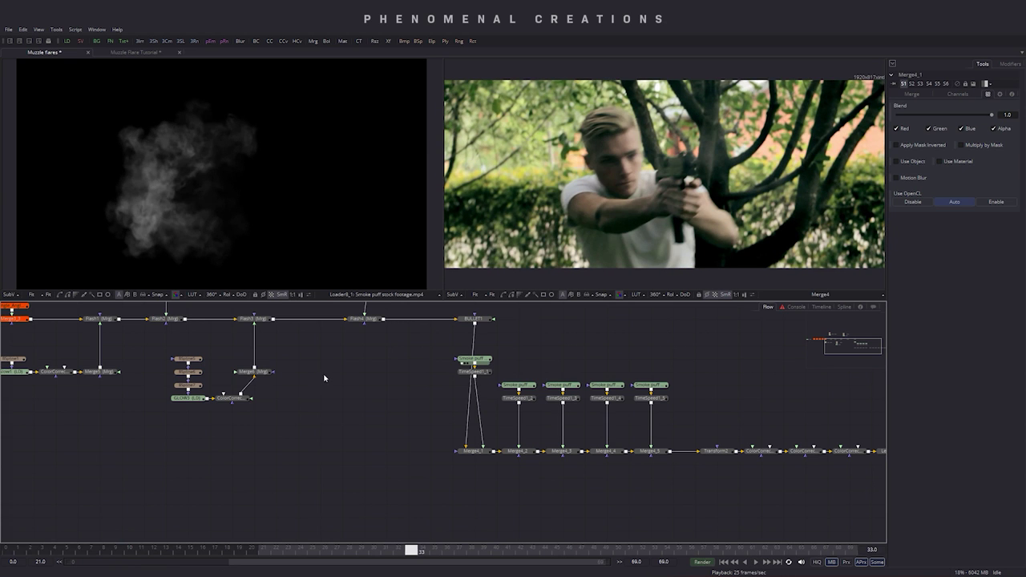
pyautogui.scroll(-3, 325, 378)
pyautogui.scroll(2, 326, 392)
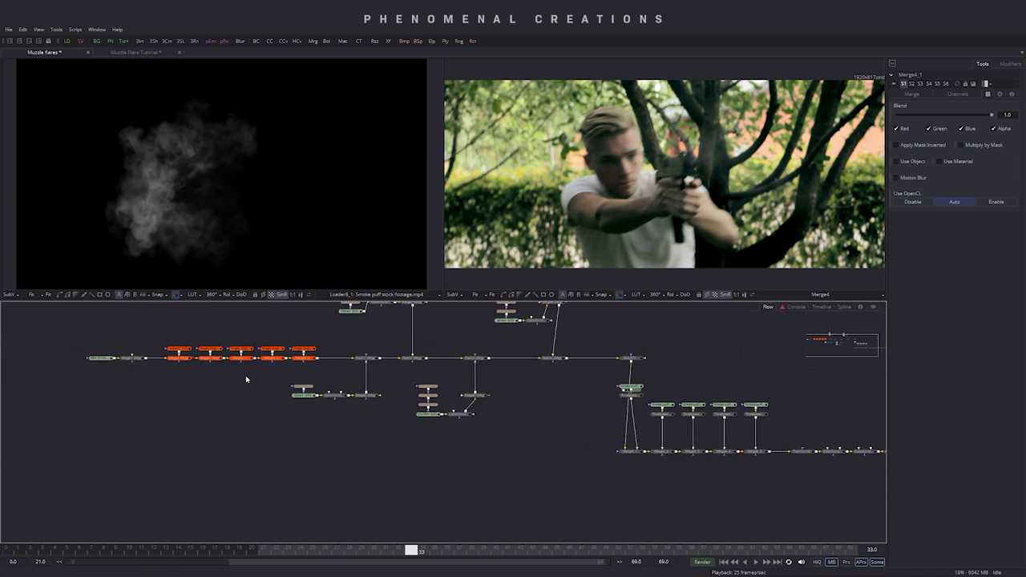
pyautogui.scroll(2, 246, 380)
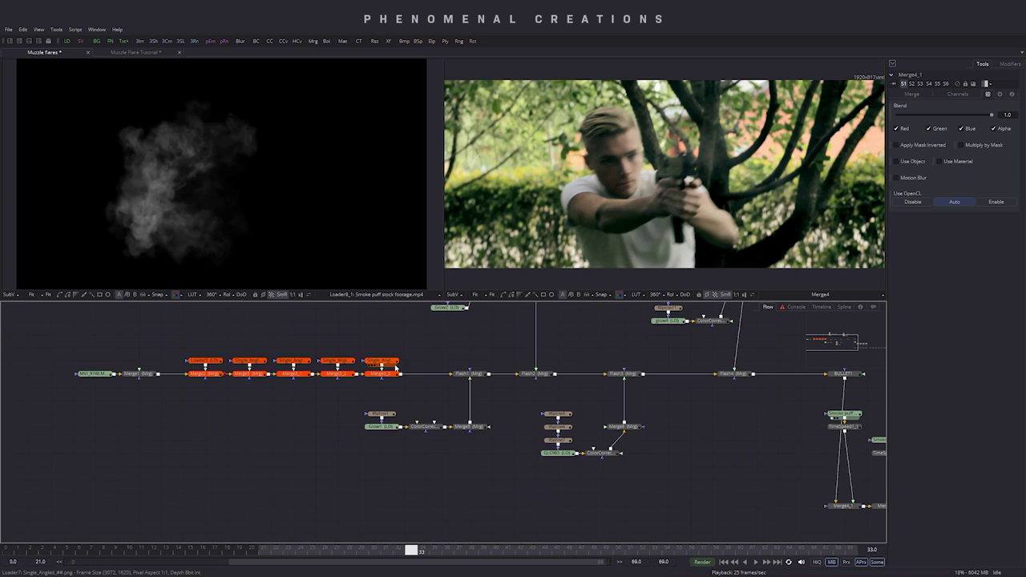
pyautogui.moveTo(394, 364)
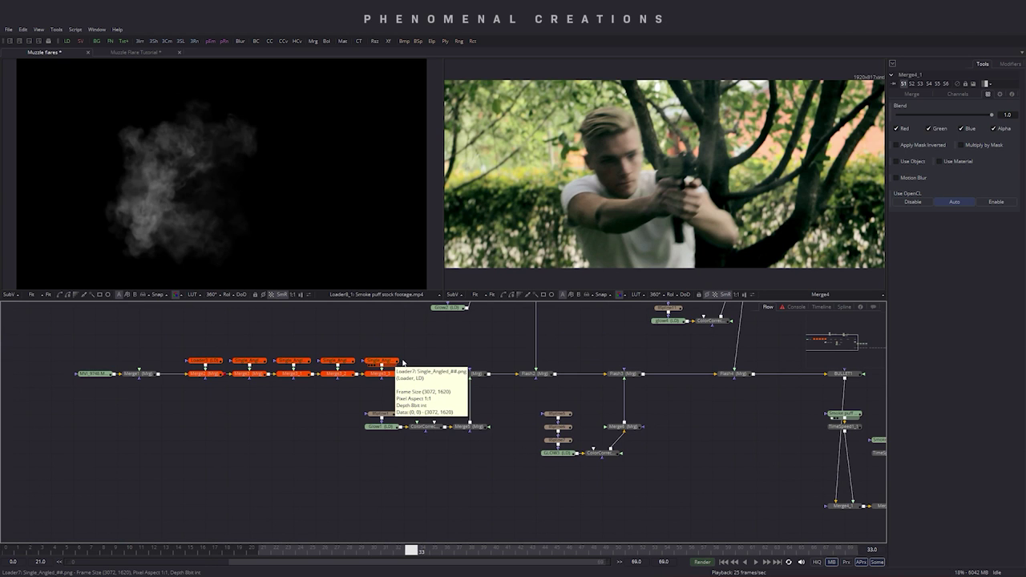
pyautogui.moveTo(452, 467); pyautogui.dragTo(256, 520)
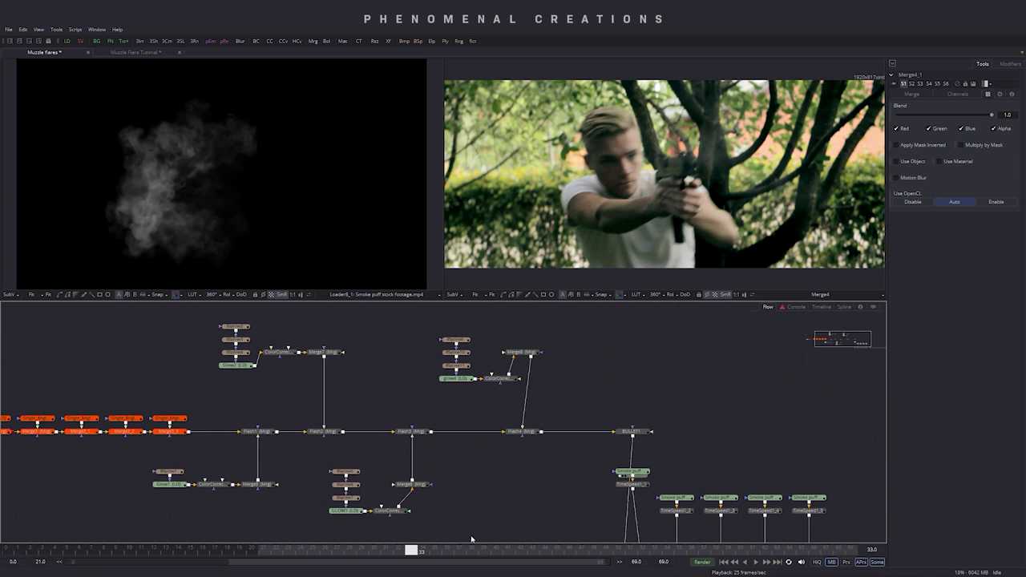
pyautogui.moveTo(568, 501); pyautogui.dragTo(403, 401)
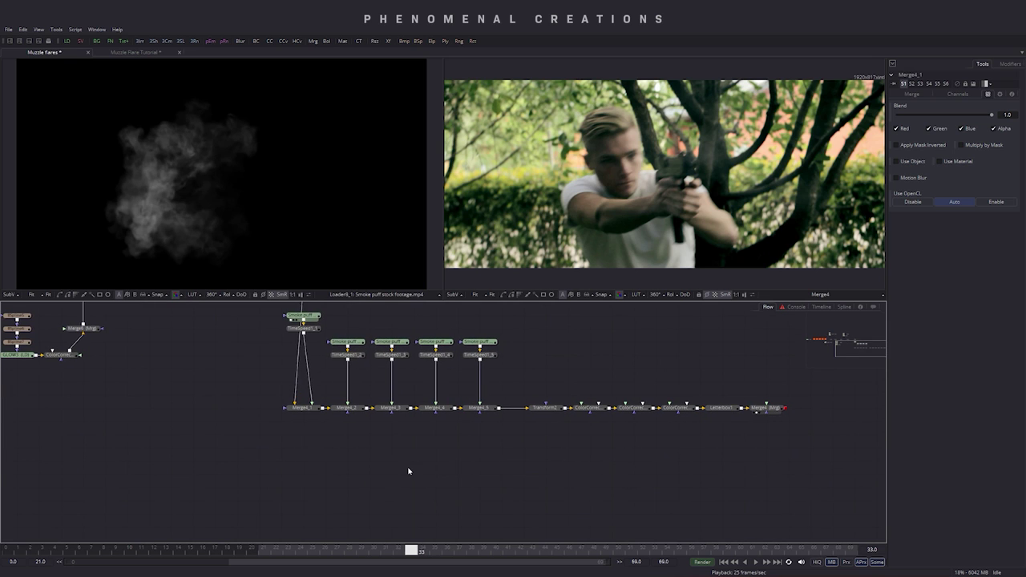